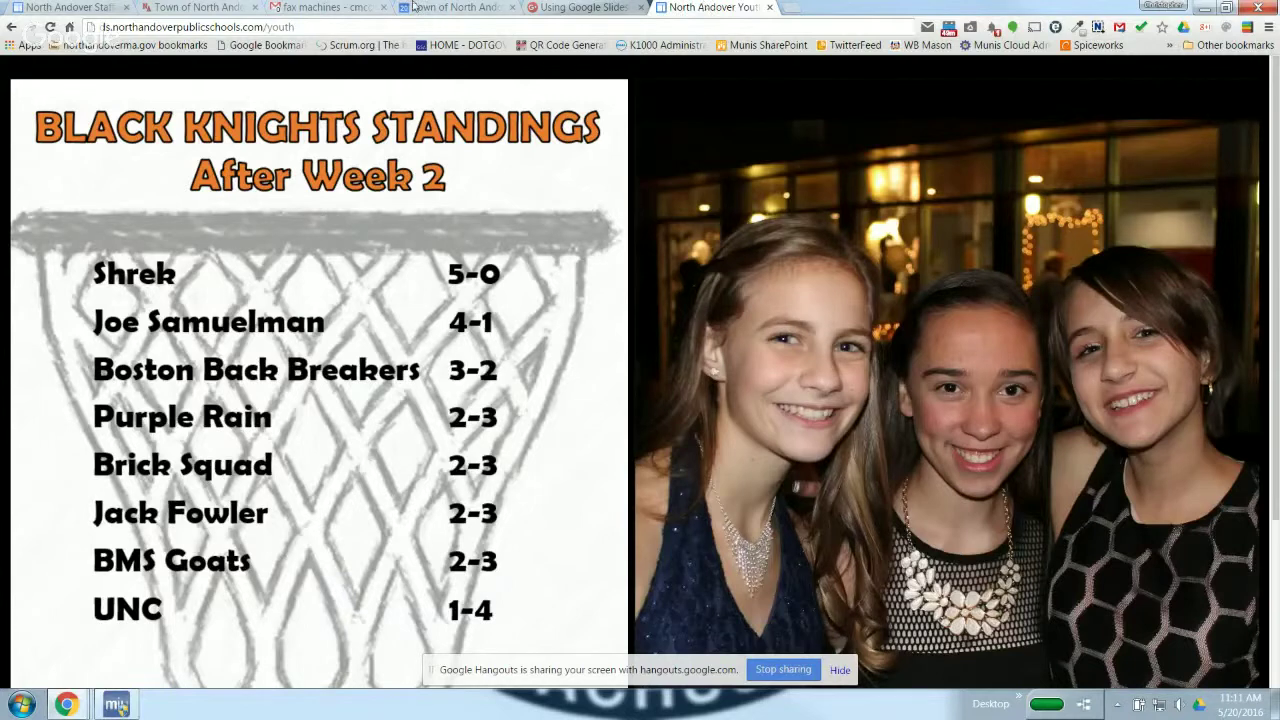
Switch to Gmail, star the "fax machines" e-mail and return to the inbox.
click(333, 7)
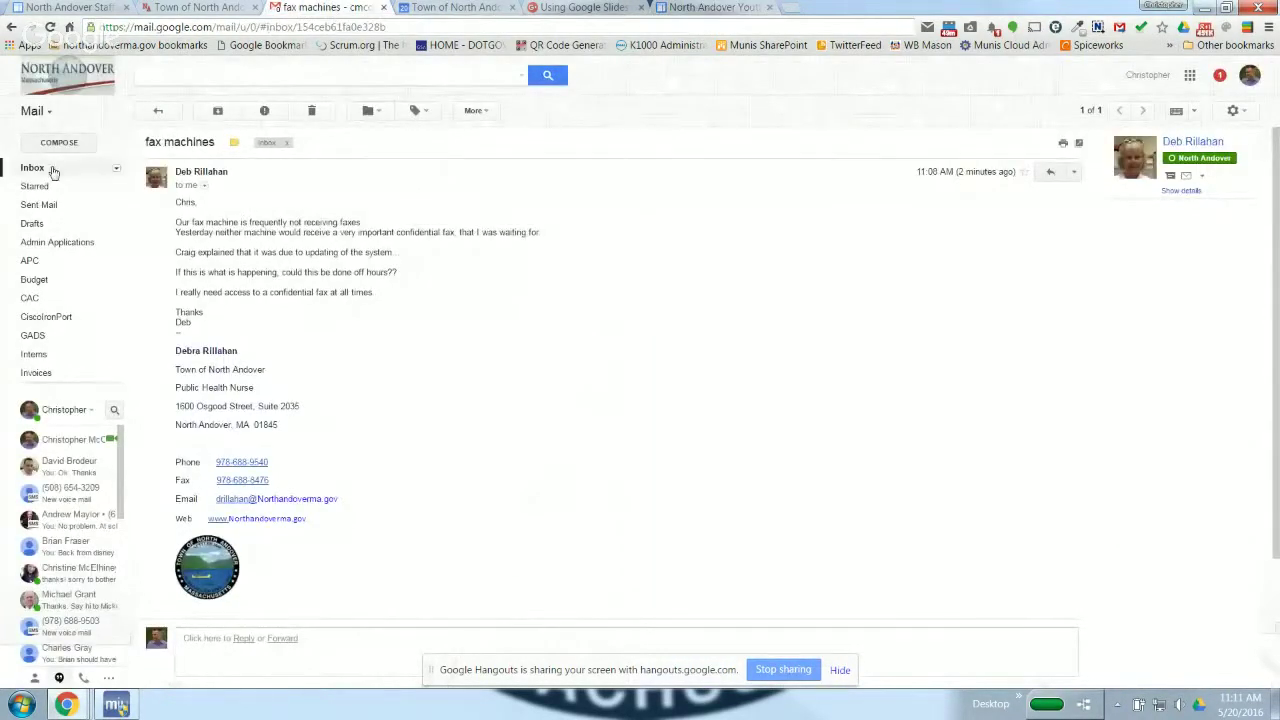
click(1024, 171)
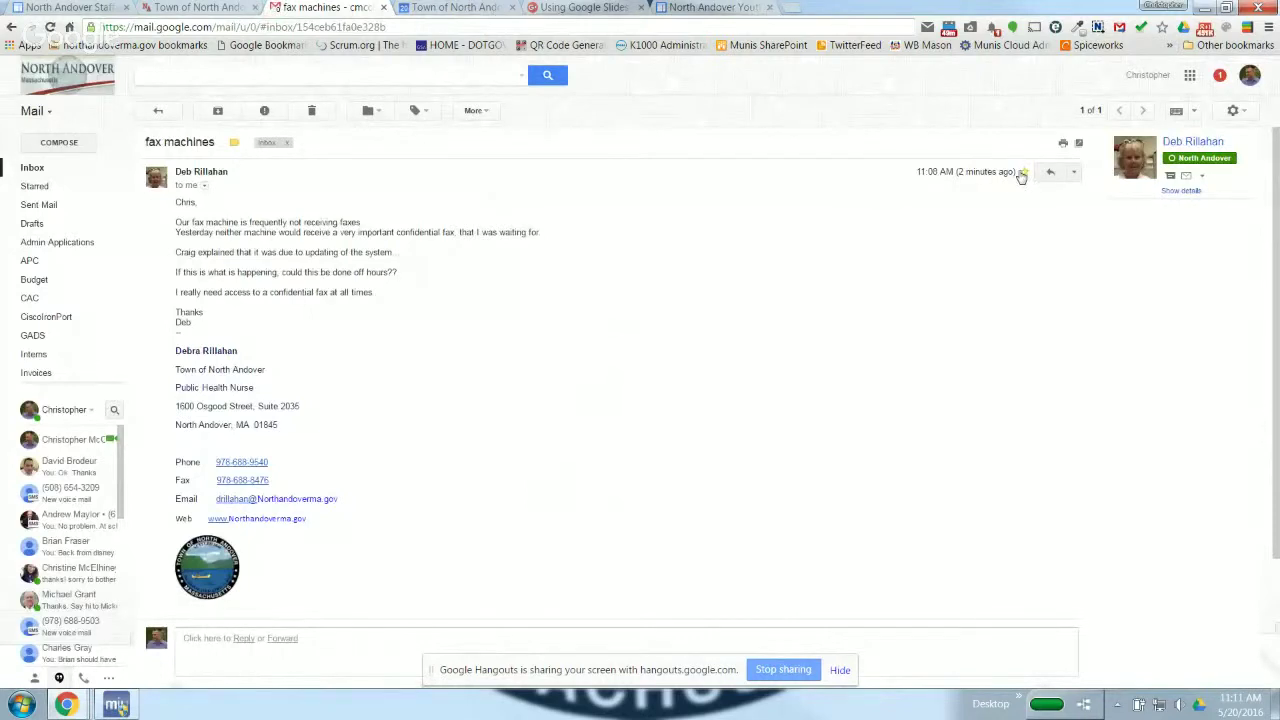
click(40, 172)
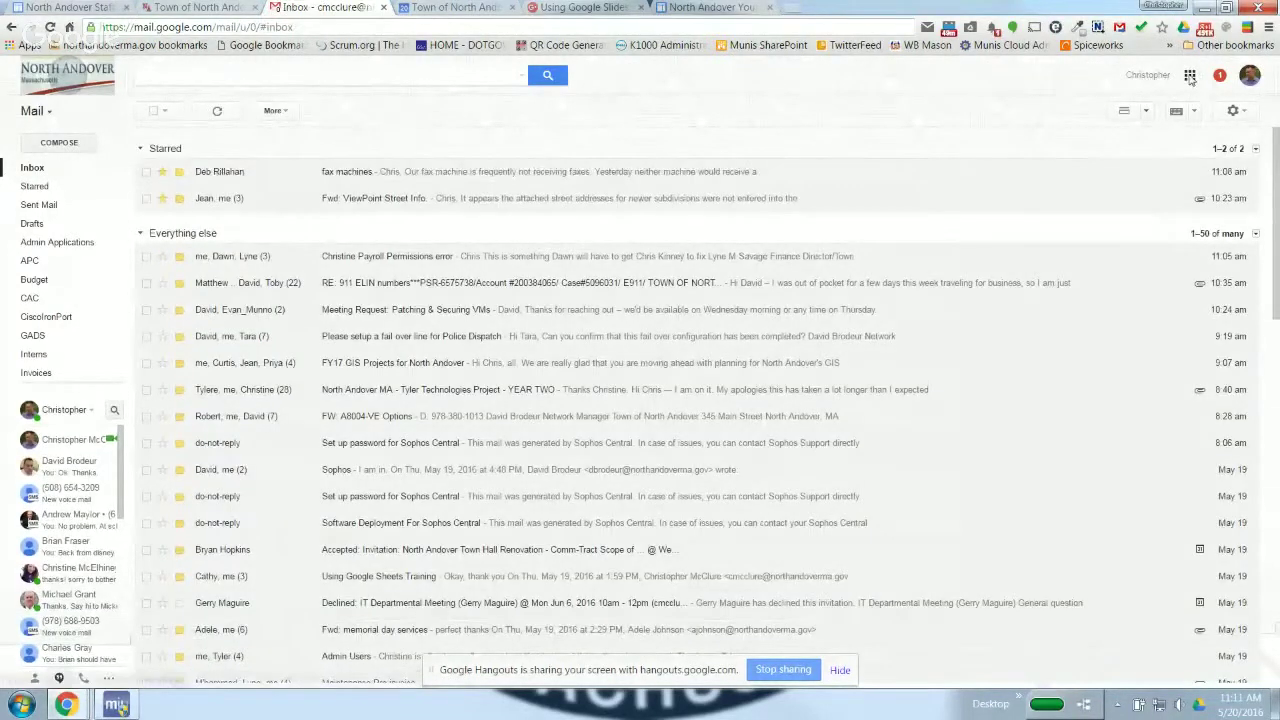
Open Google Slides from Gmail and look through the recent presentations on its home page.
click(1189, 76)
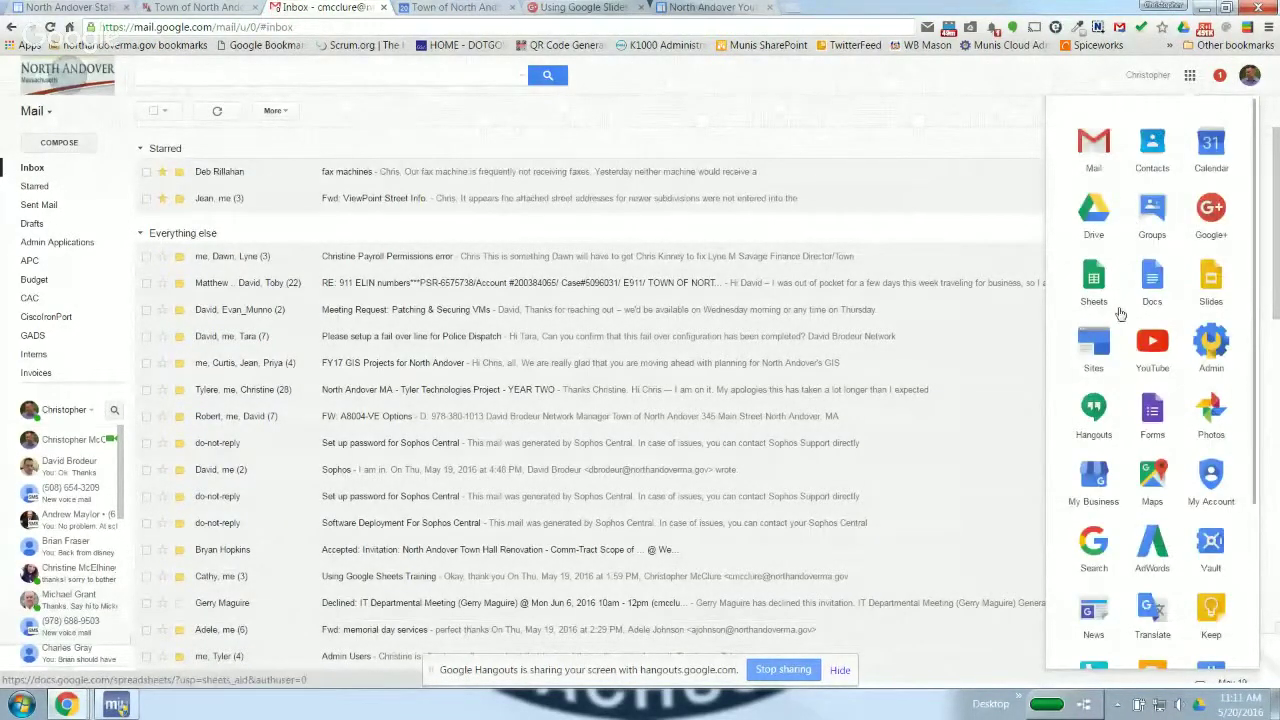
click(1210, 280)
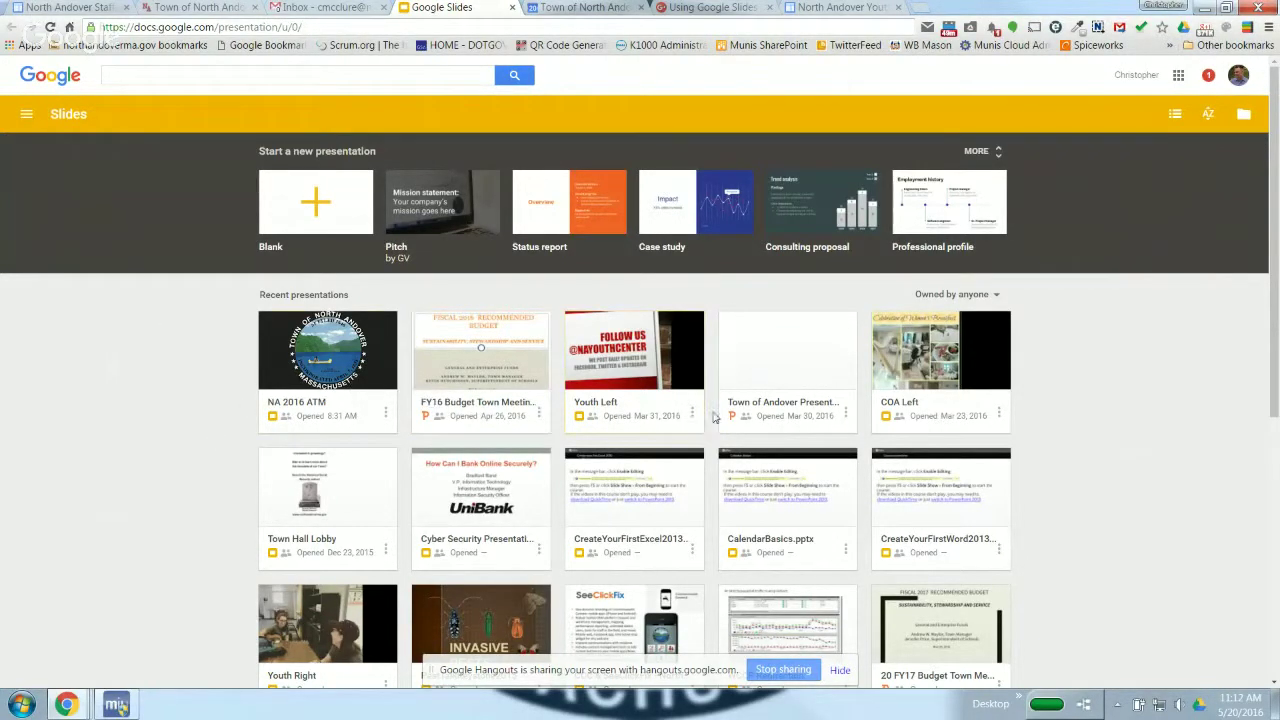
scroll(714, 417, down, 4)
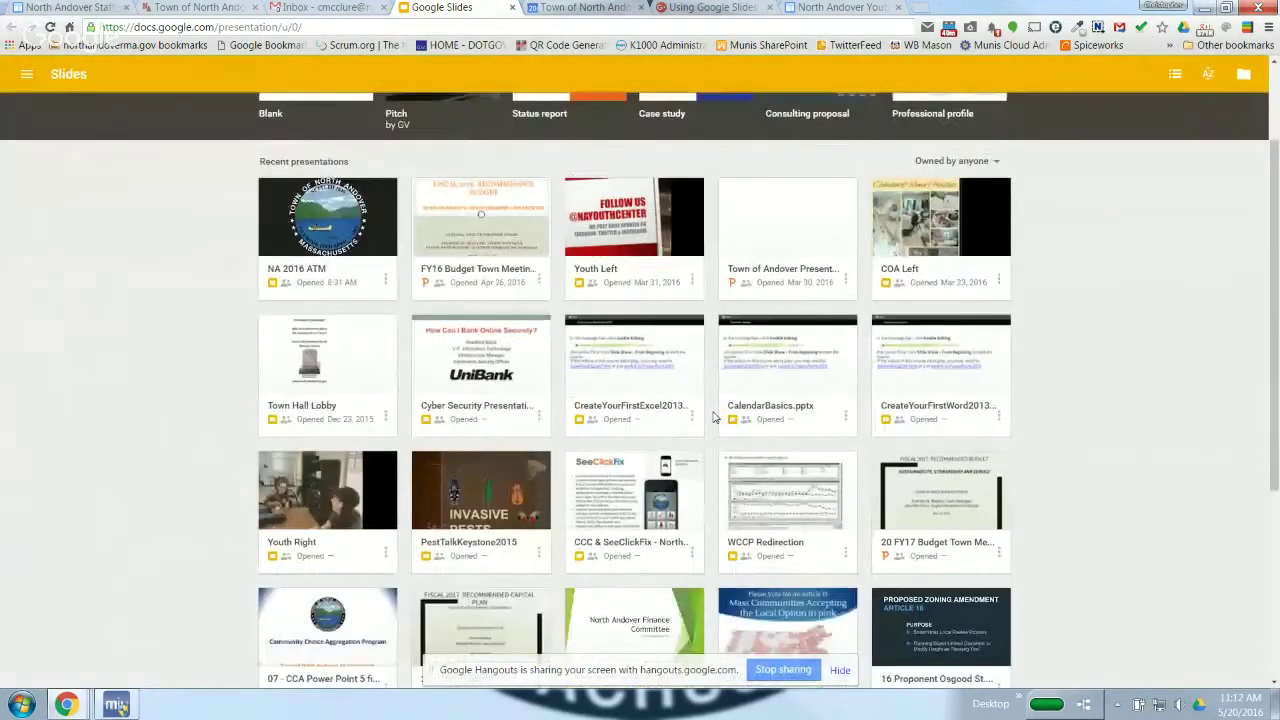
scroll(730, 425, up, 4)
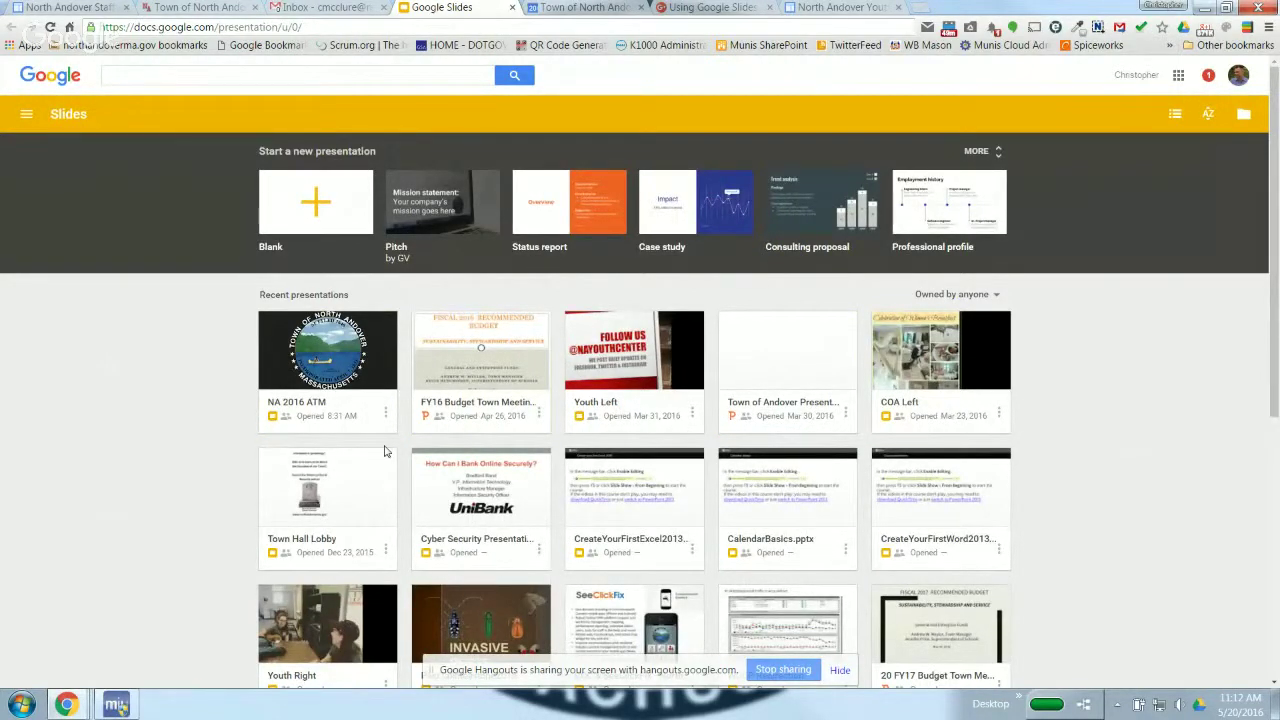
scroll(482, 463, down, 1)
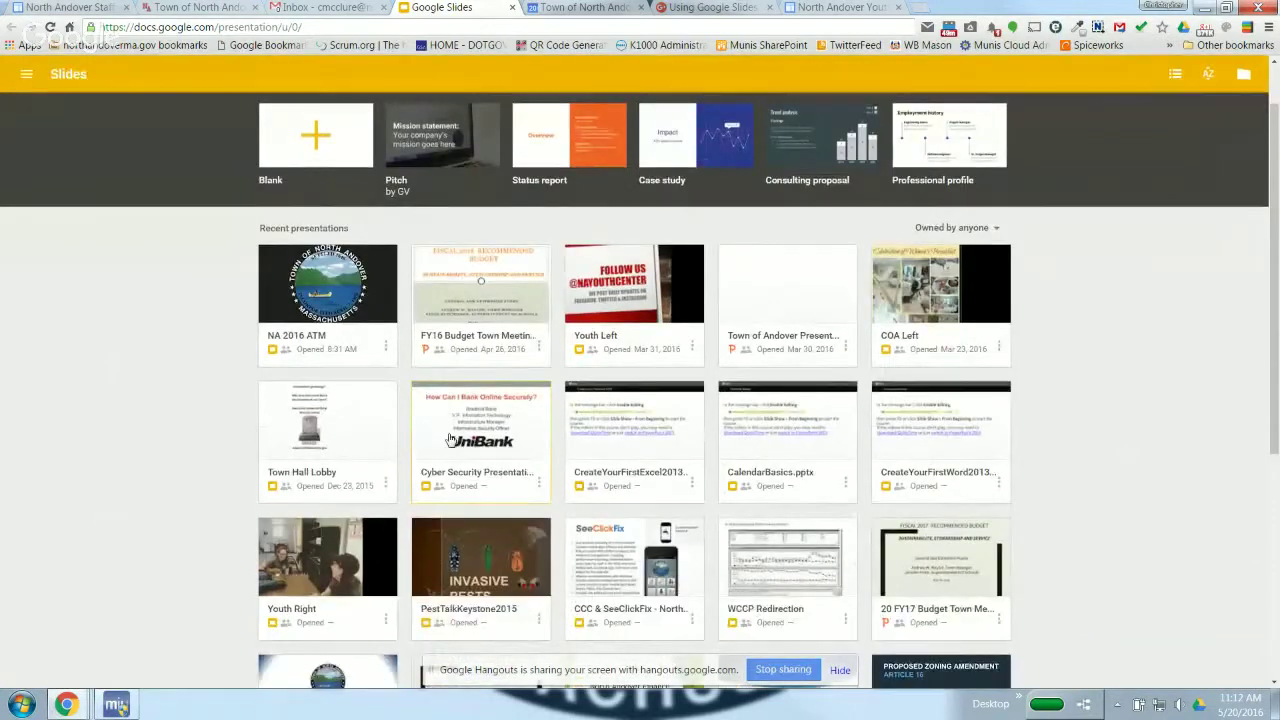
scroll(450, 440, down, 1)
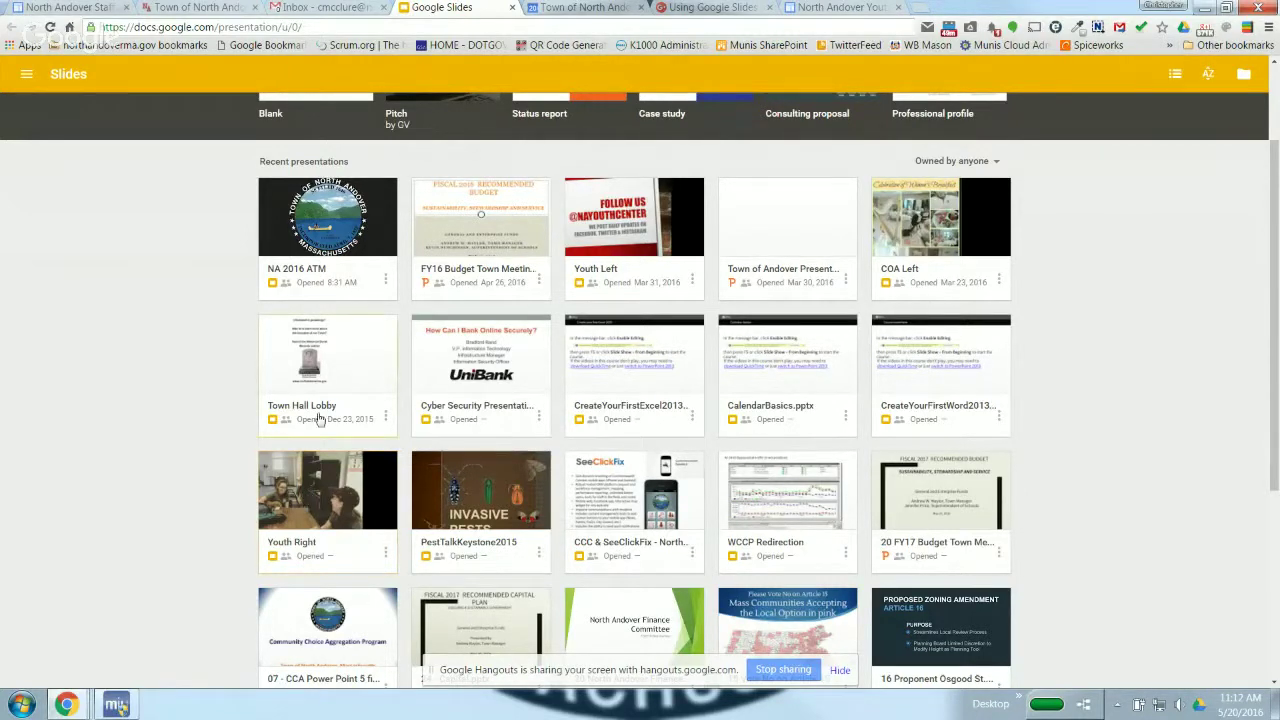
scroll(318, 420, up, 3)
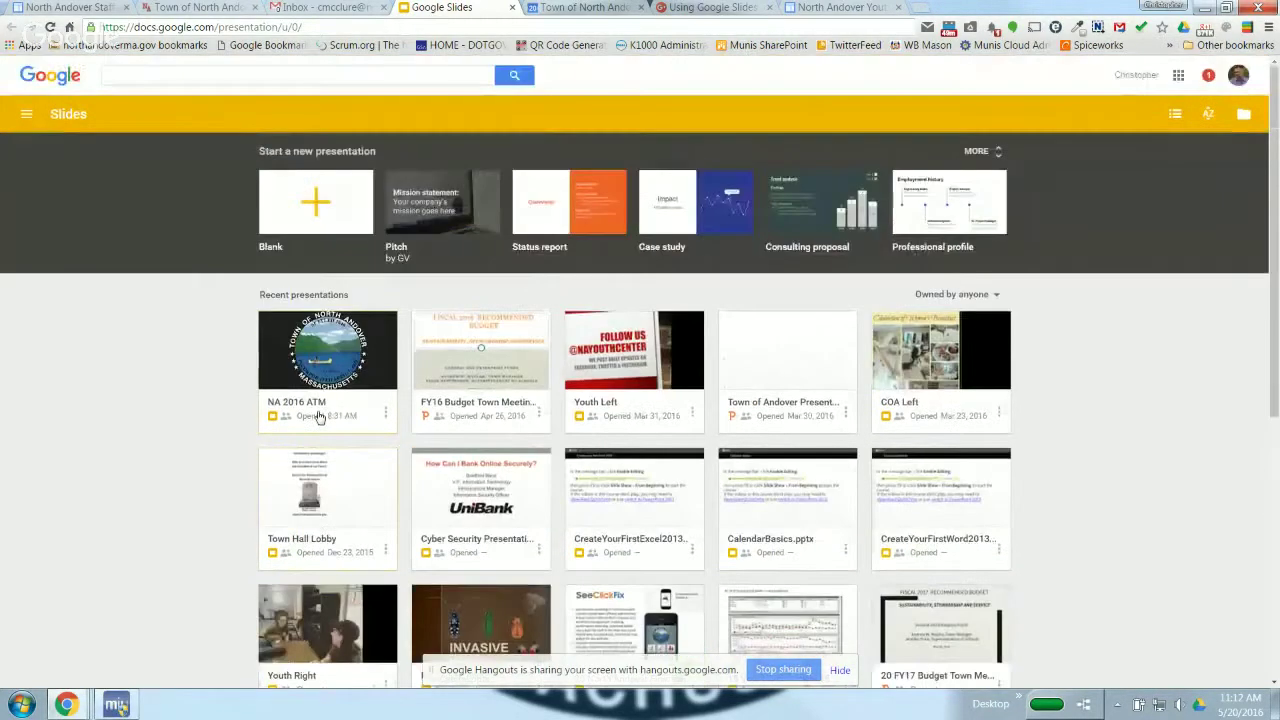
Examine the full gallery of presentation templates, from Education to Personal, and return to the Slides home page.
click(978, 151)
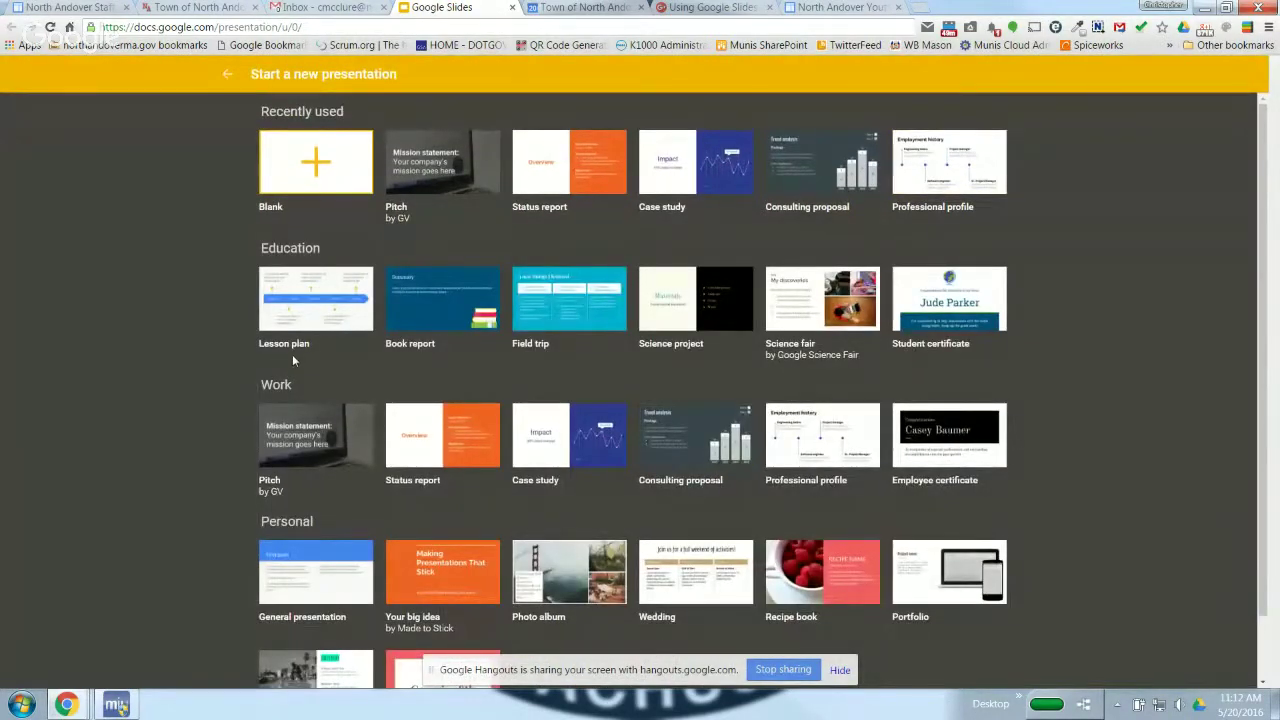
scroll(292, 354, down, 1)
scroll(293, 362, down, 1)
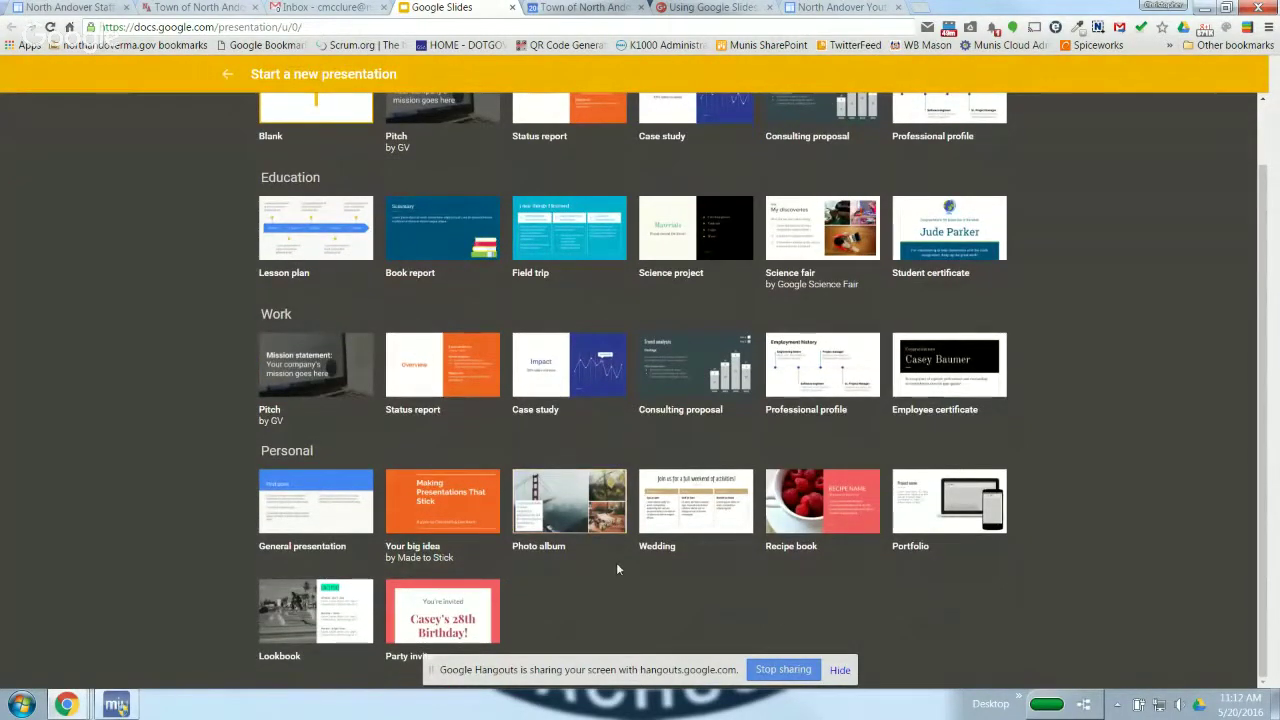
scroll(617, 569, up, 1)
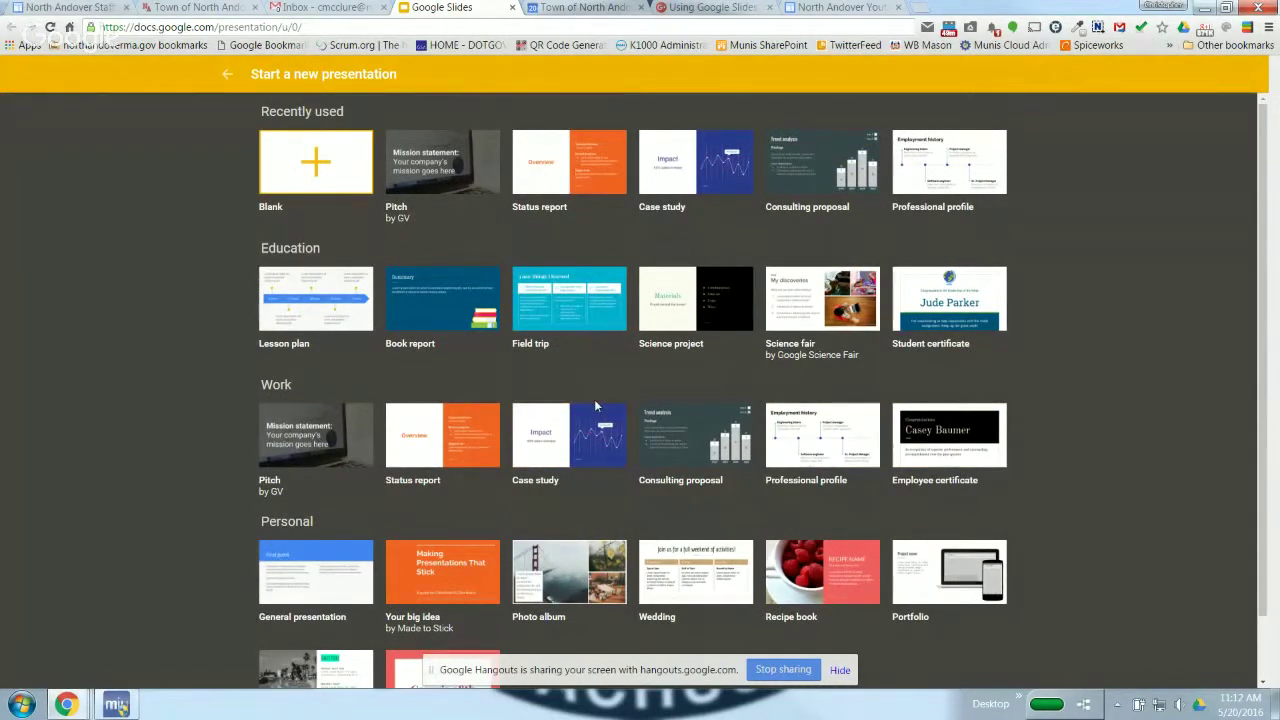
scroll(595, 404, down, 1)
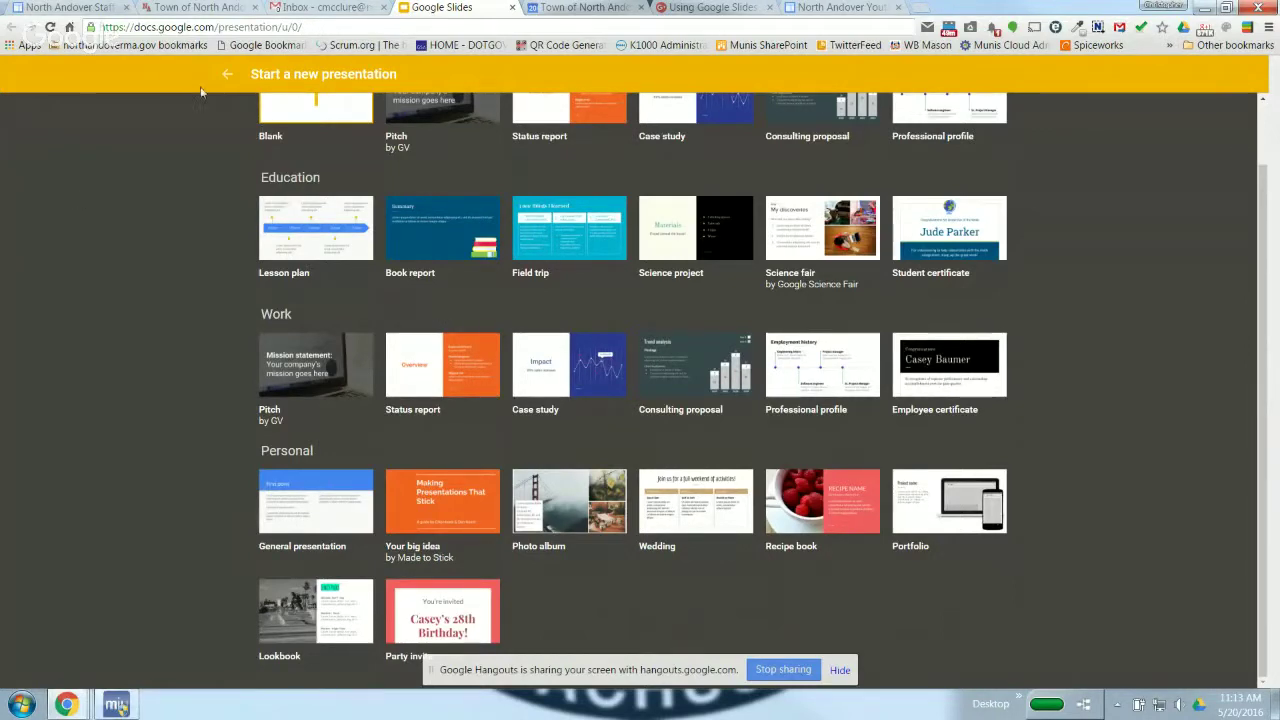
click(227, 74)
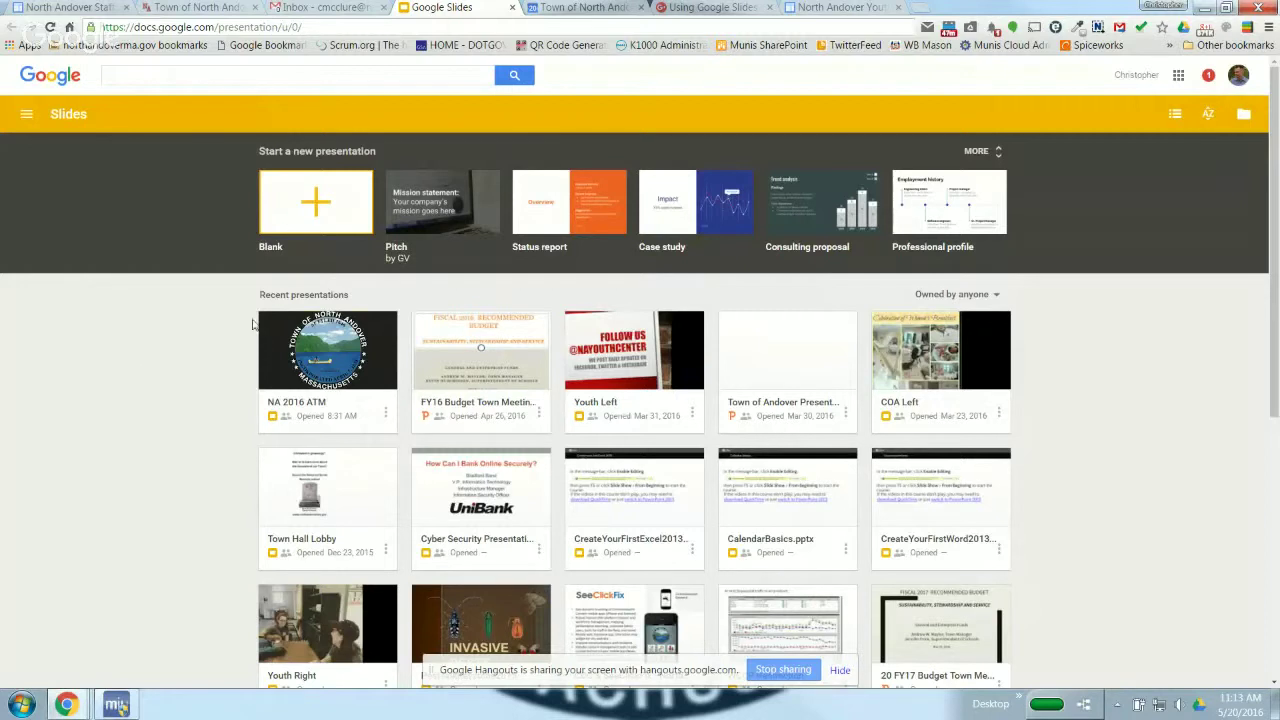
click(1178, 75)
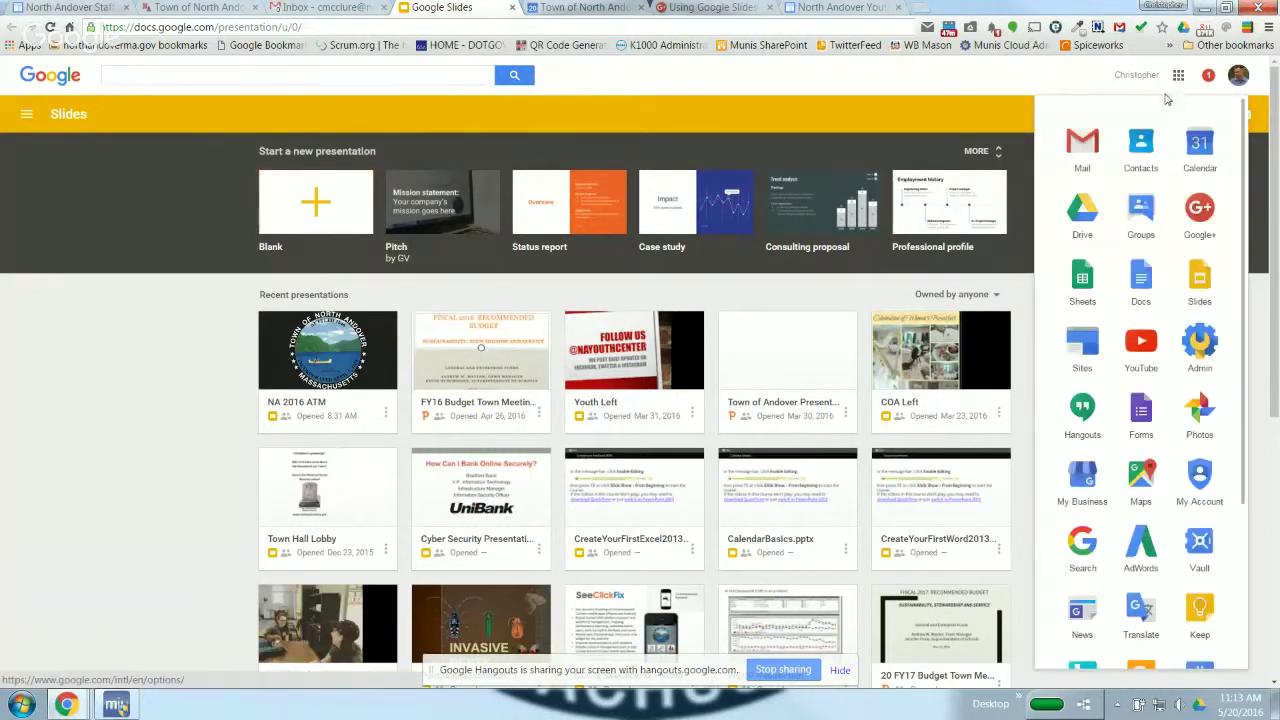
click(1022, 86)
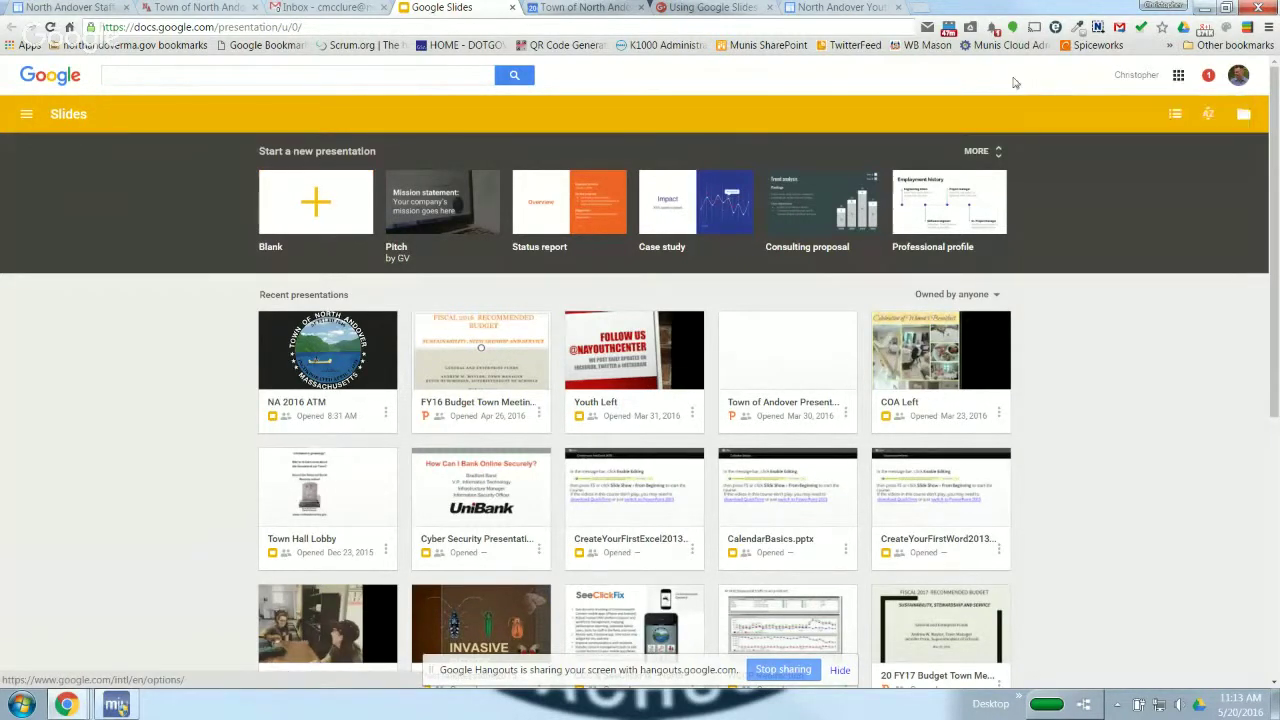
click(28, 115)
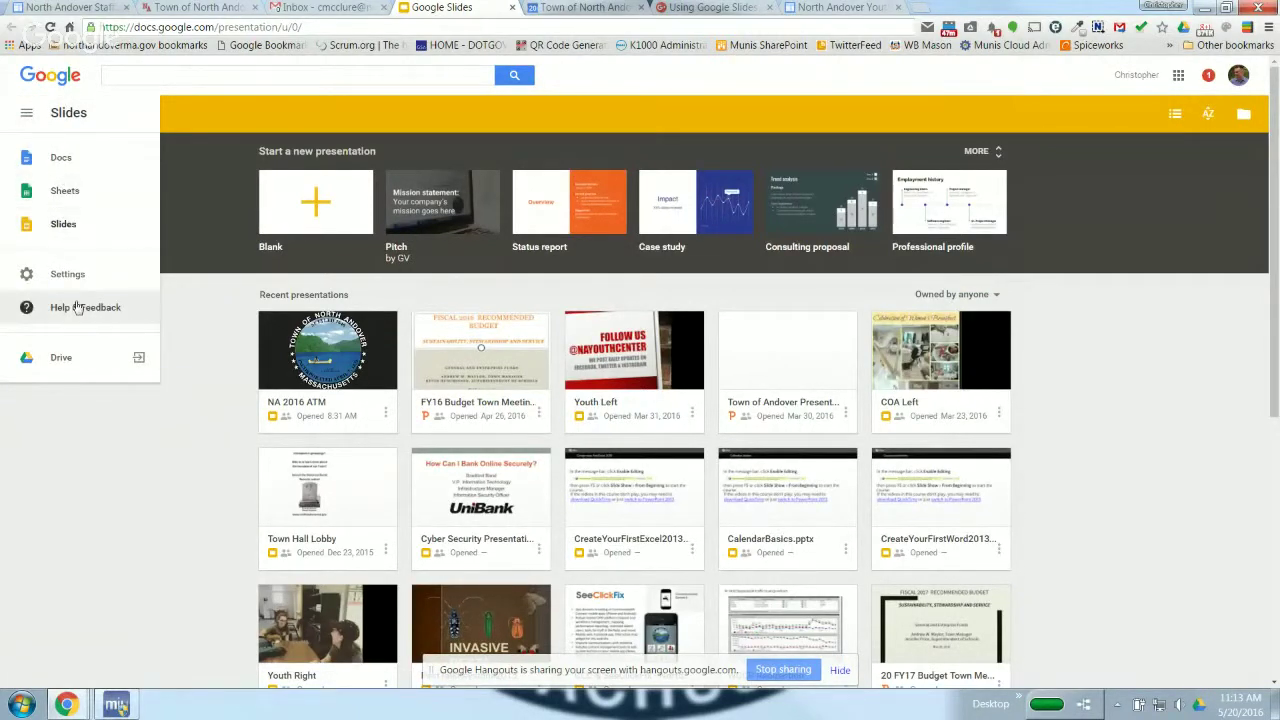
click(108, 445)
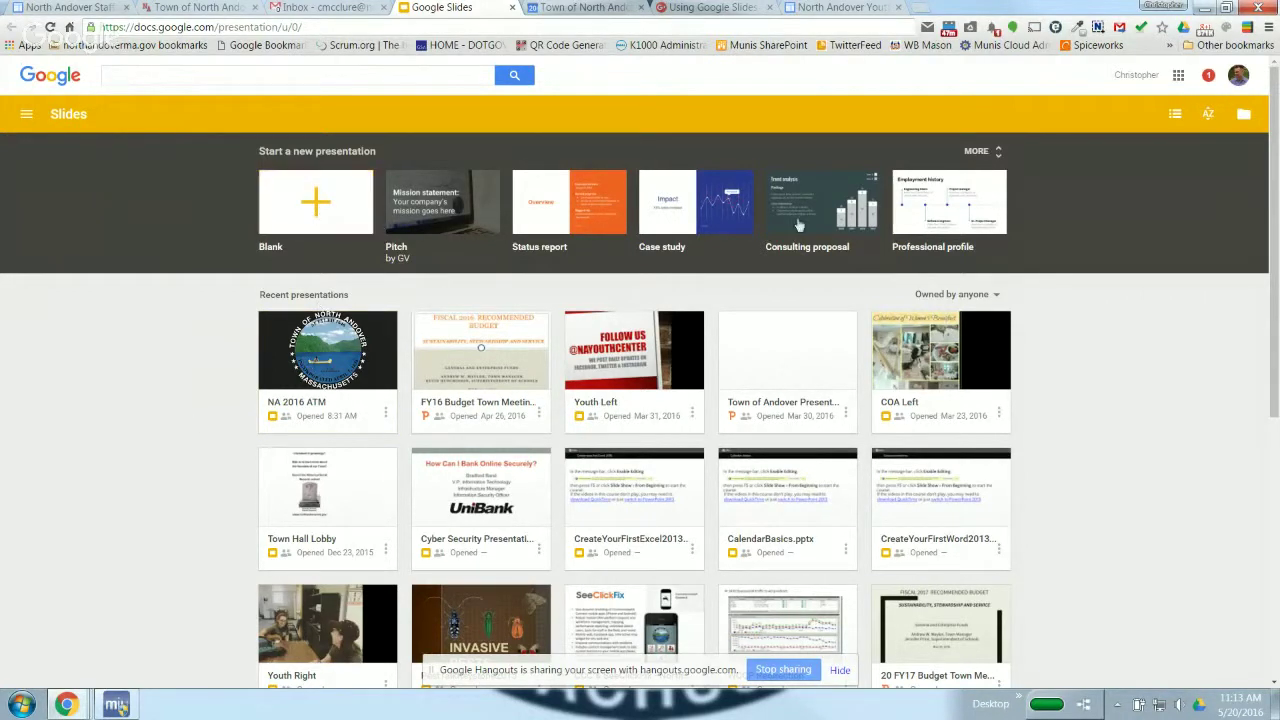
Open the NA 2016 ATM presentation and view several of its first four slides, ending on slide 1.
click(313, 368)
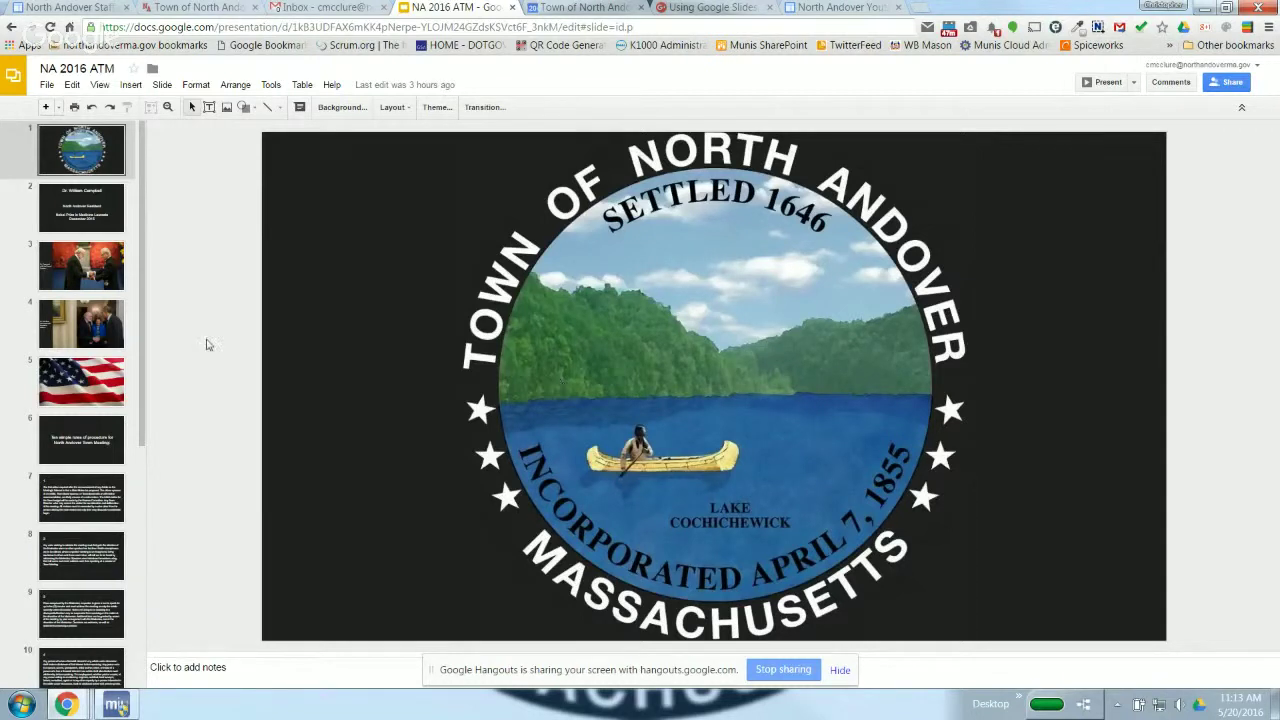
click(99, 212)
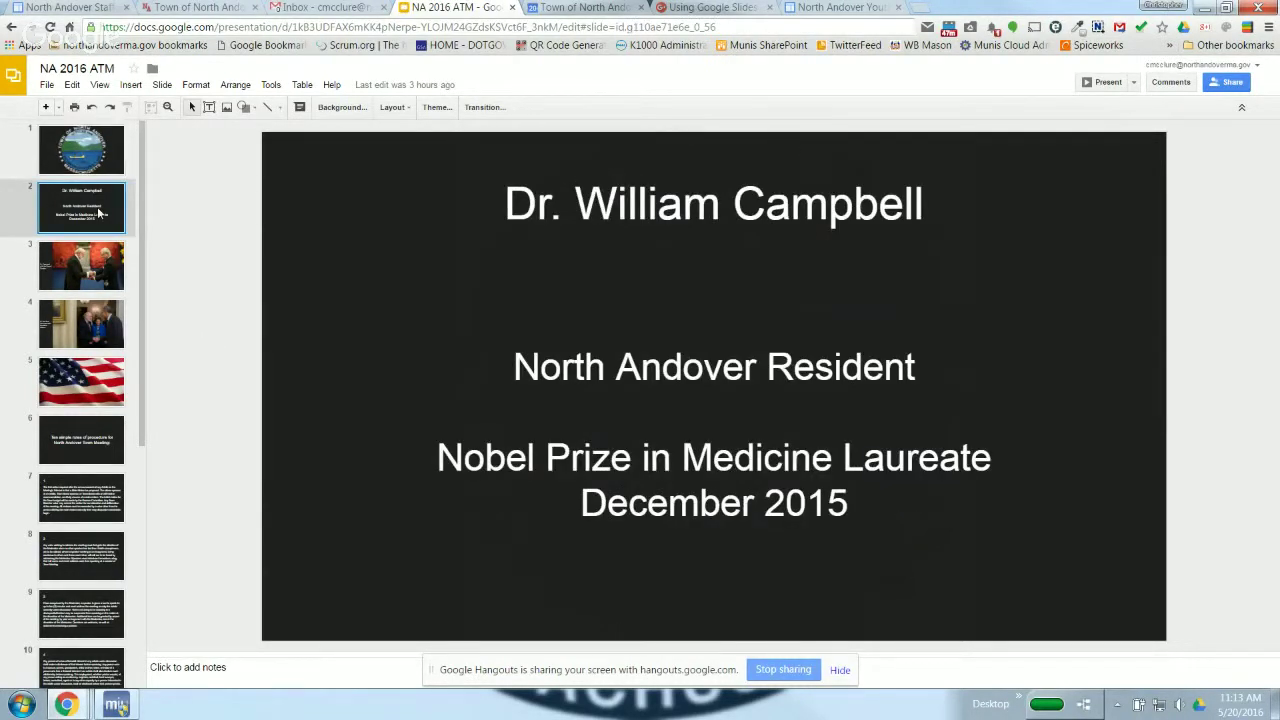
click(84, 281)
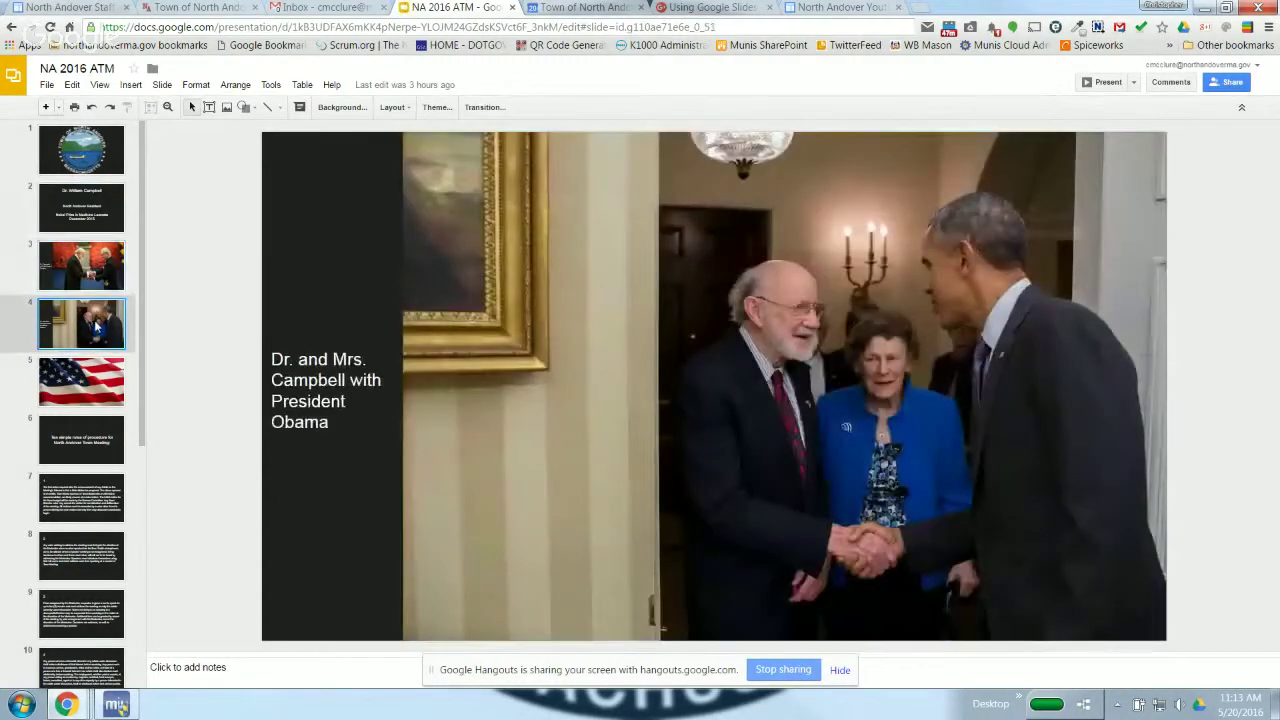
click(98, 325)
scroll(145, 262, down, 1)
scroll(146, 230, up, 1)
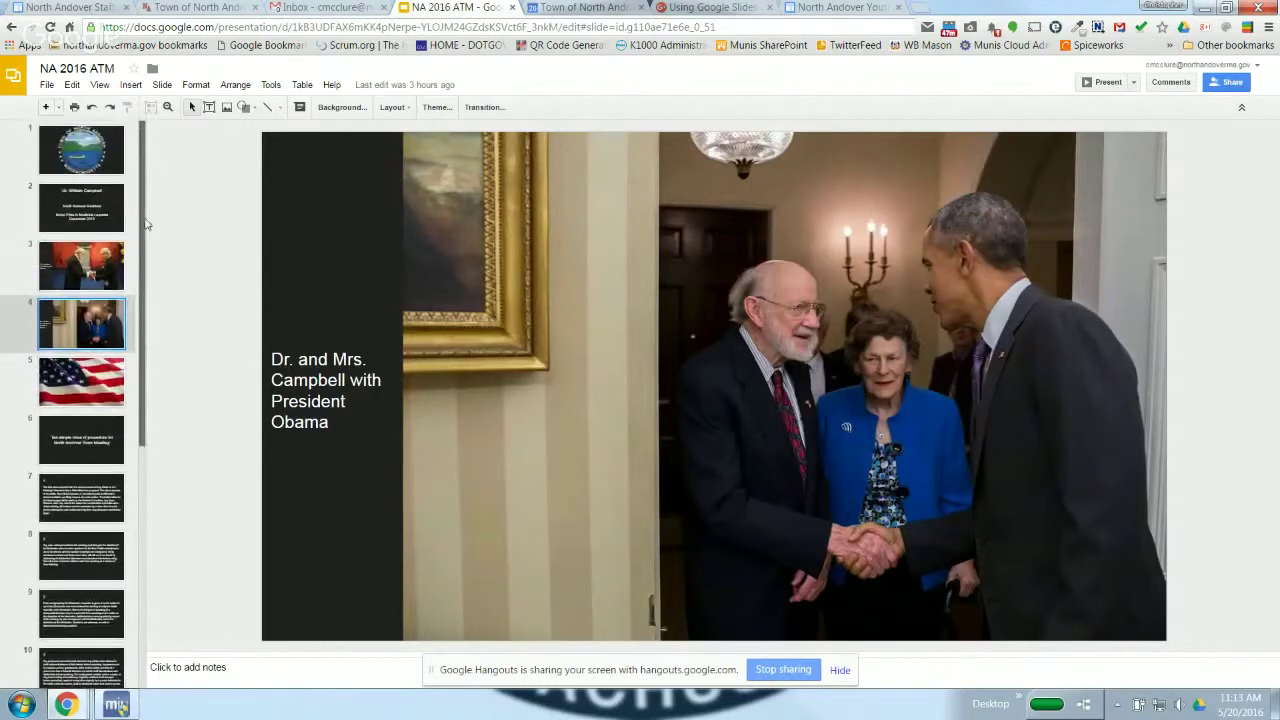
click(110, 160)
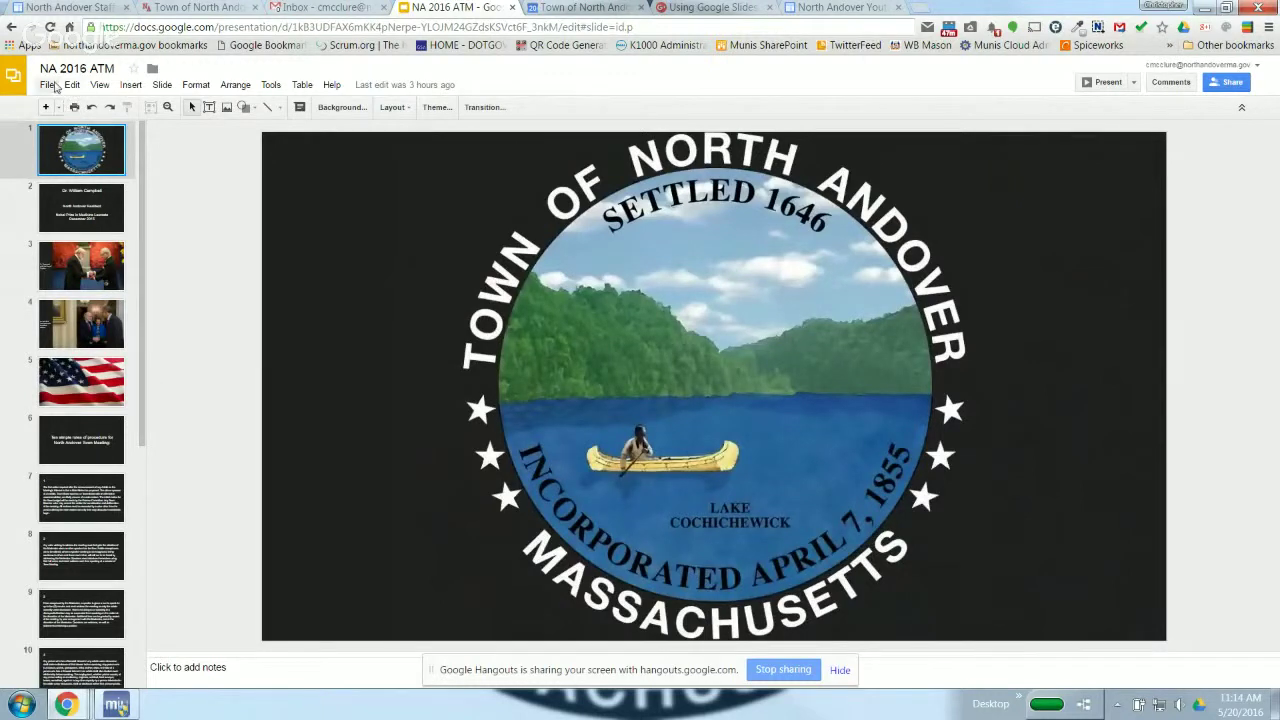
Reopen the NA 2016 ATM presentation from the Slides home page and check which folder contains it.
click(13, 78)
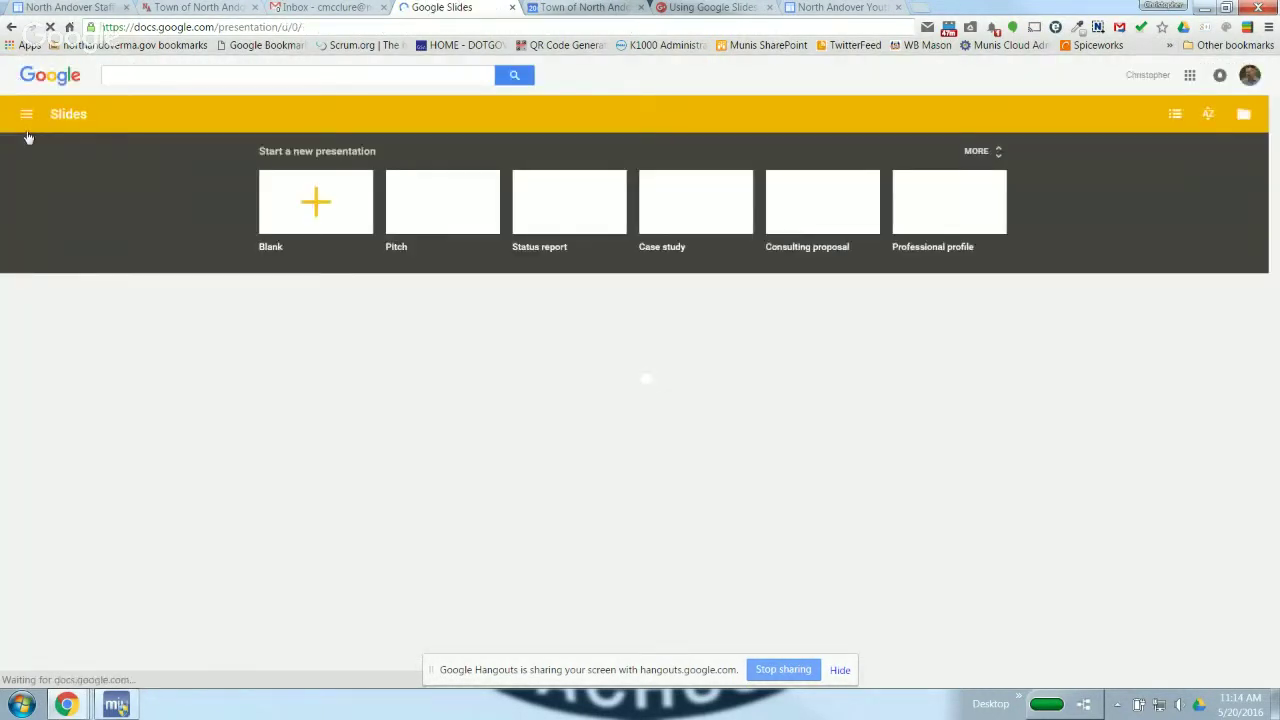
click(322, 383)
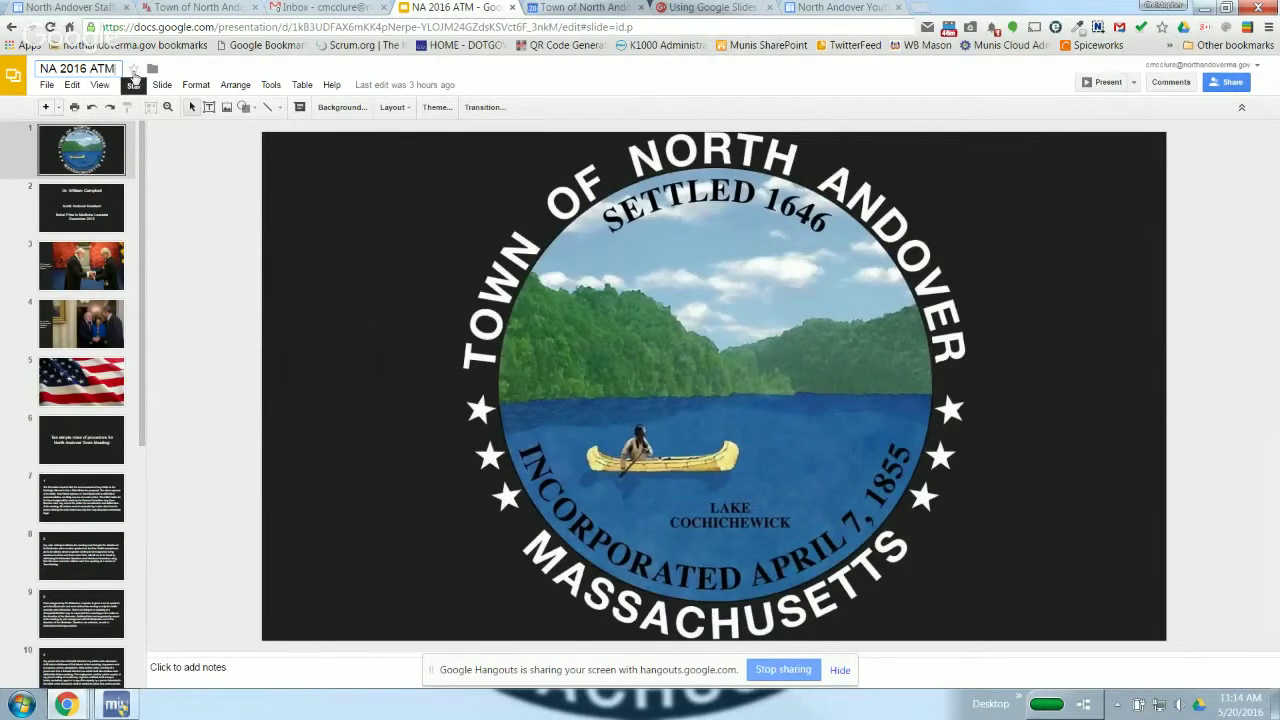
click(153, 70)
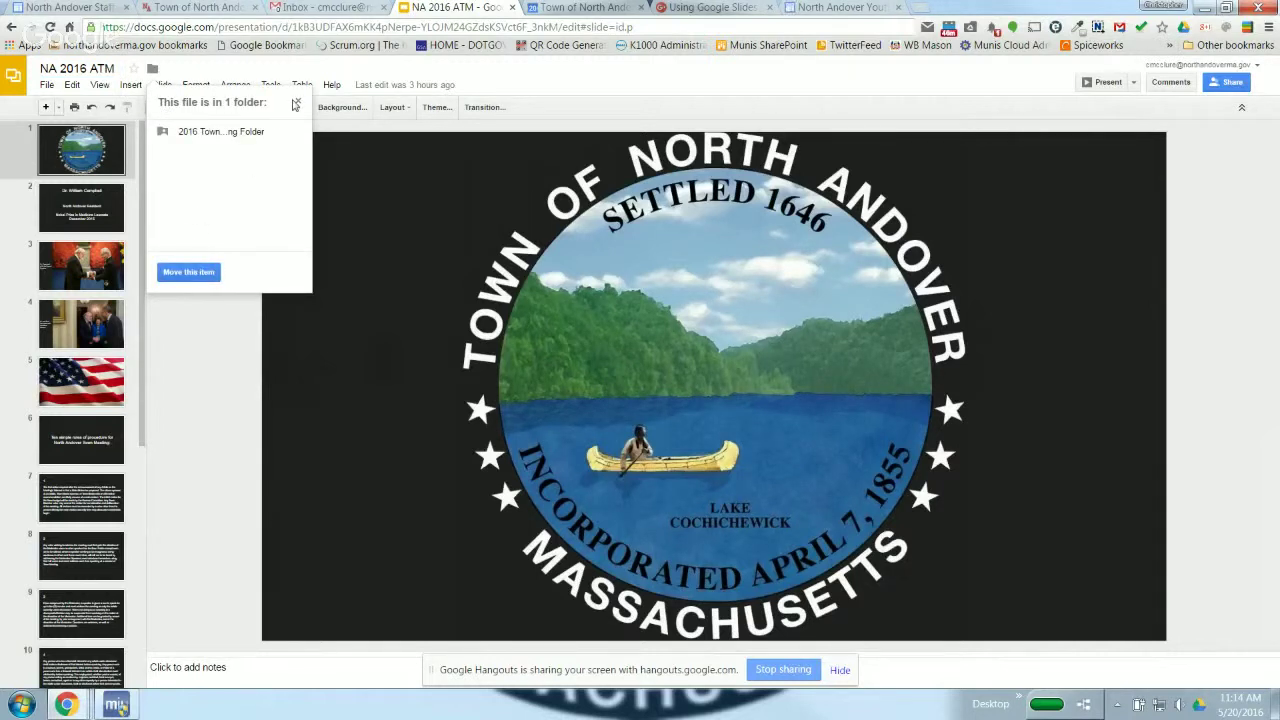
click(299, 105)
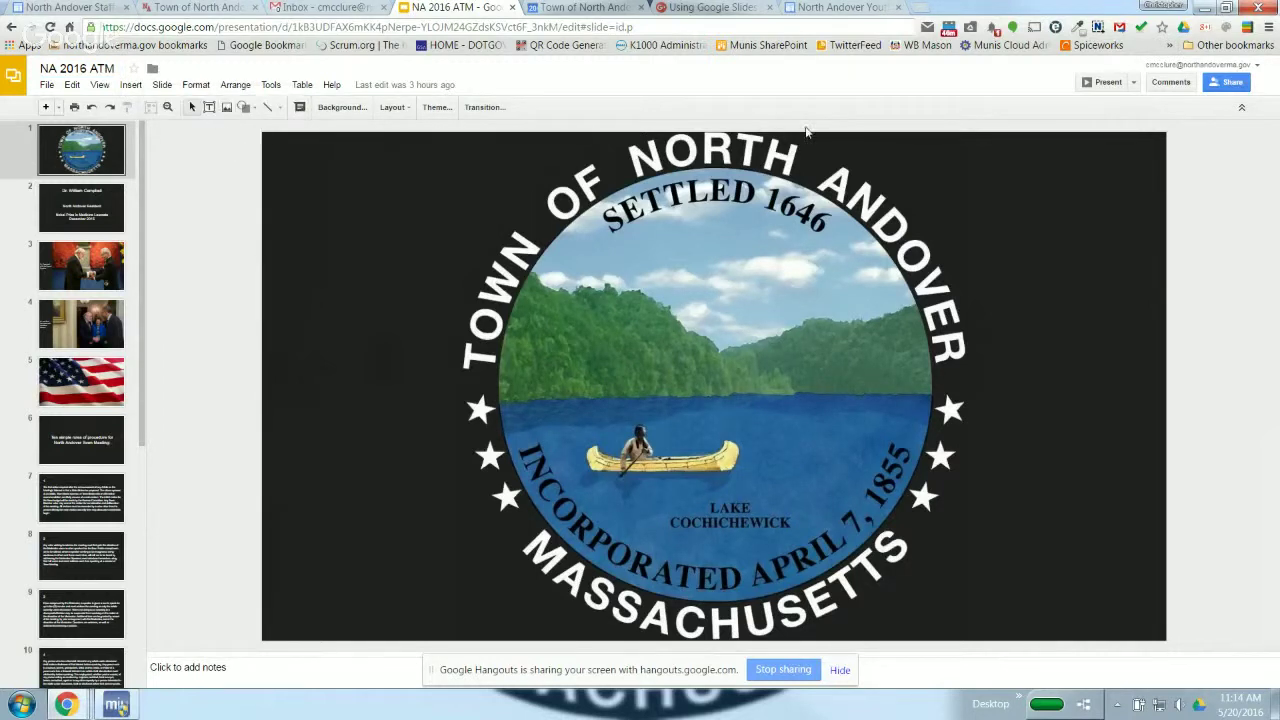
click(46, 86)
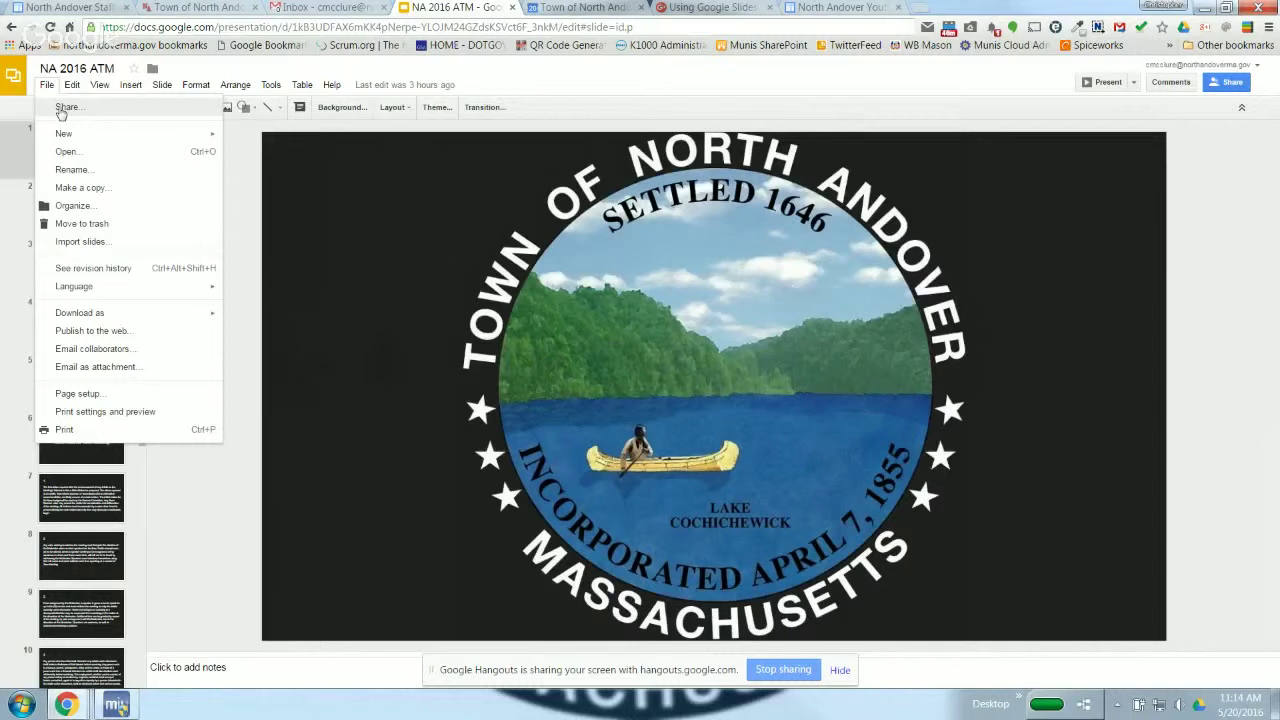
mouse_move(64, 132)
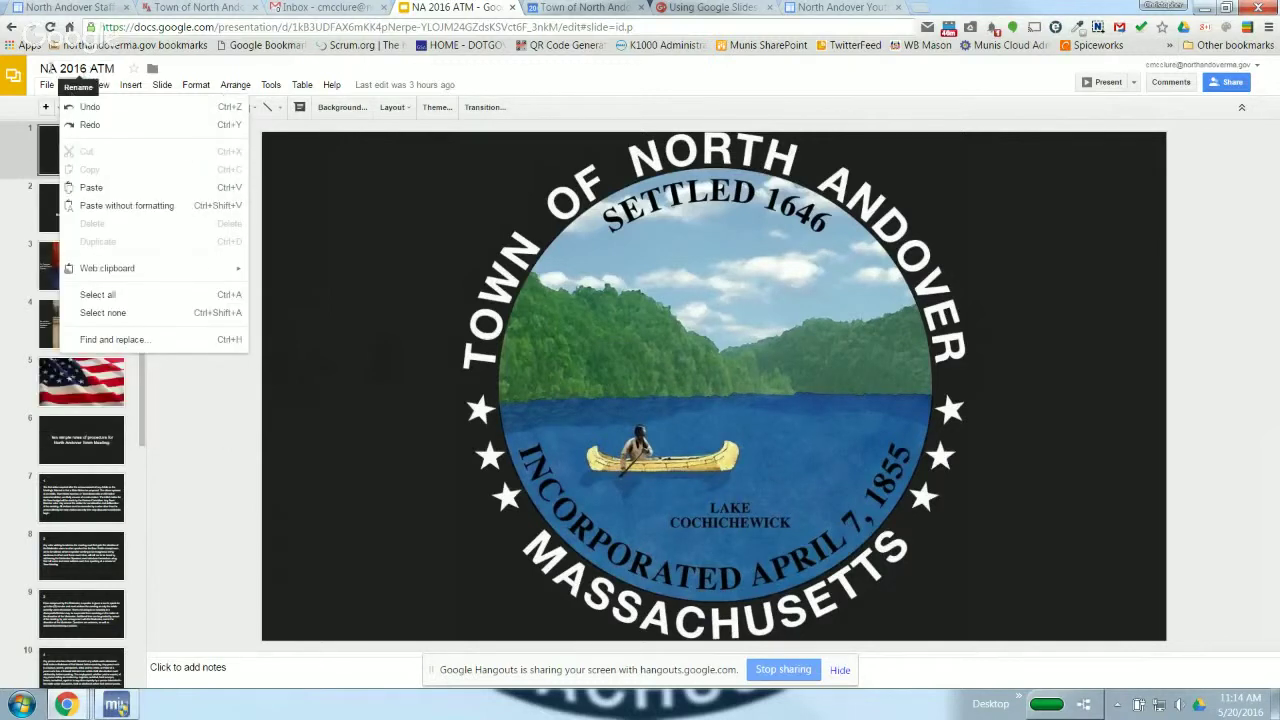
mouse_move(47, 86)
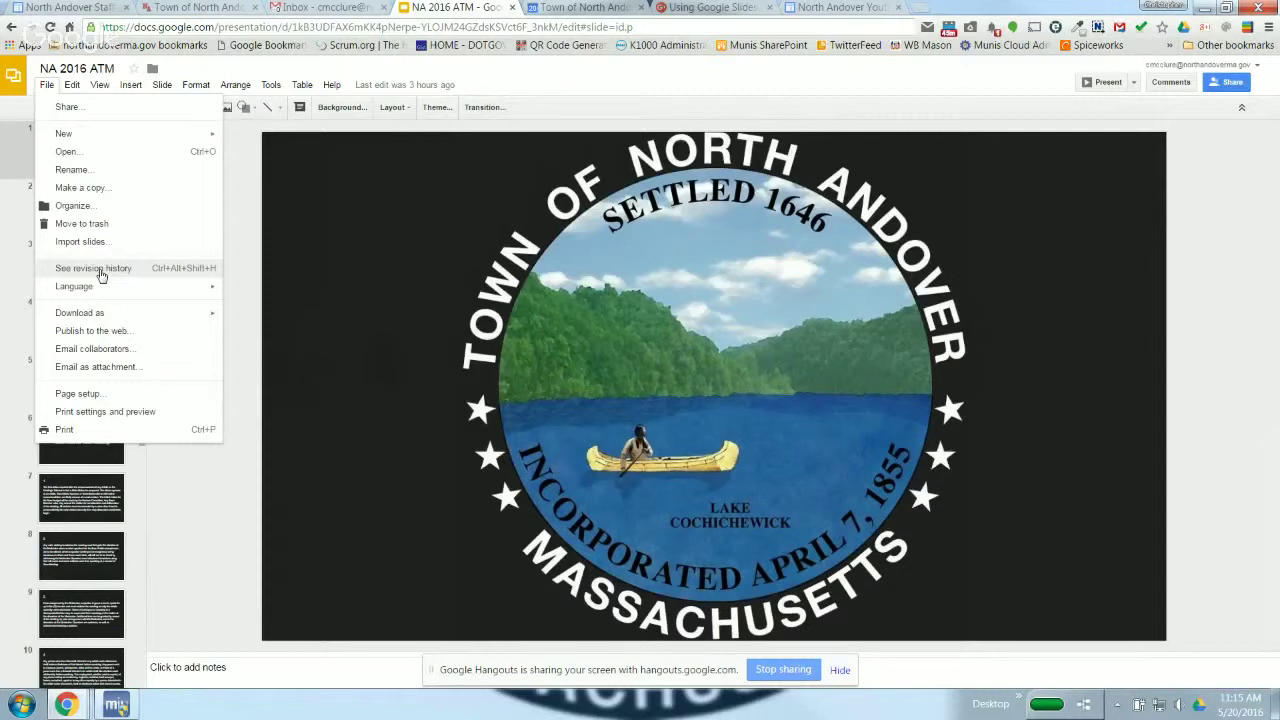
mouse_move(88, 291)
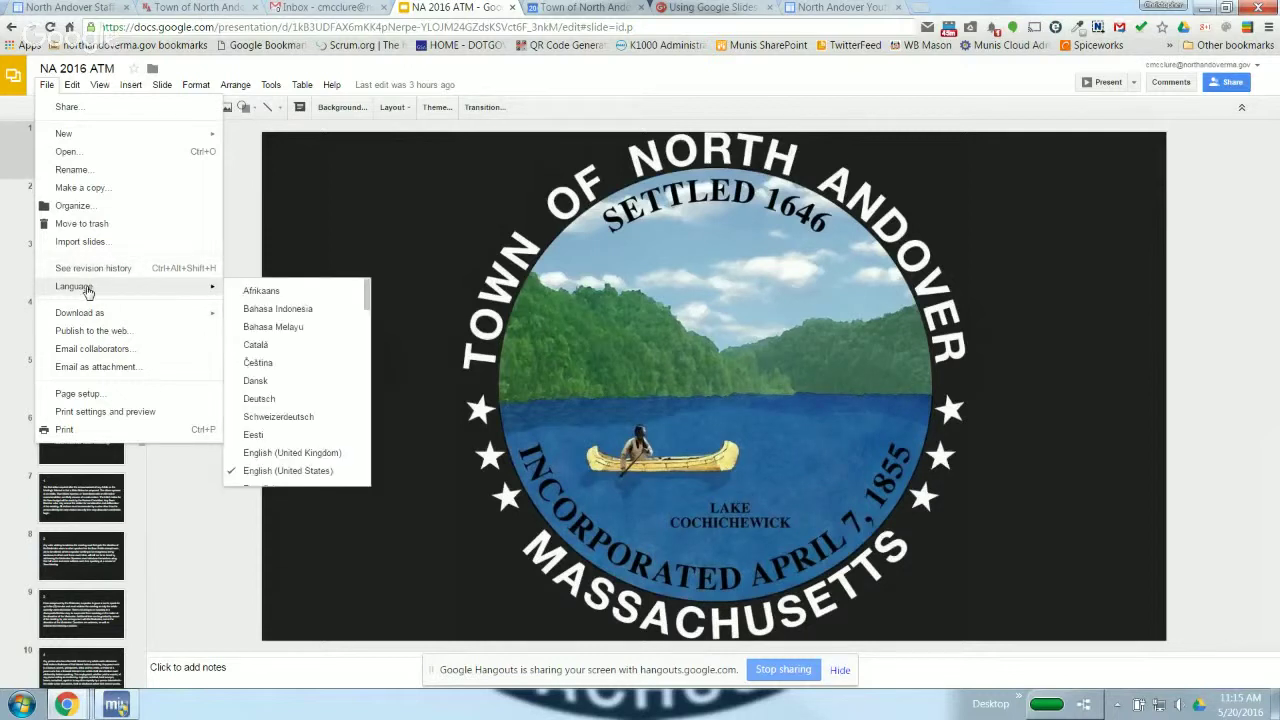
mouse_move(92, 314)
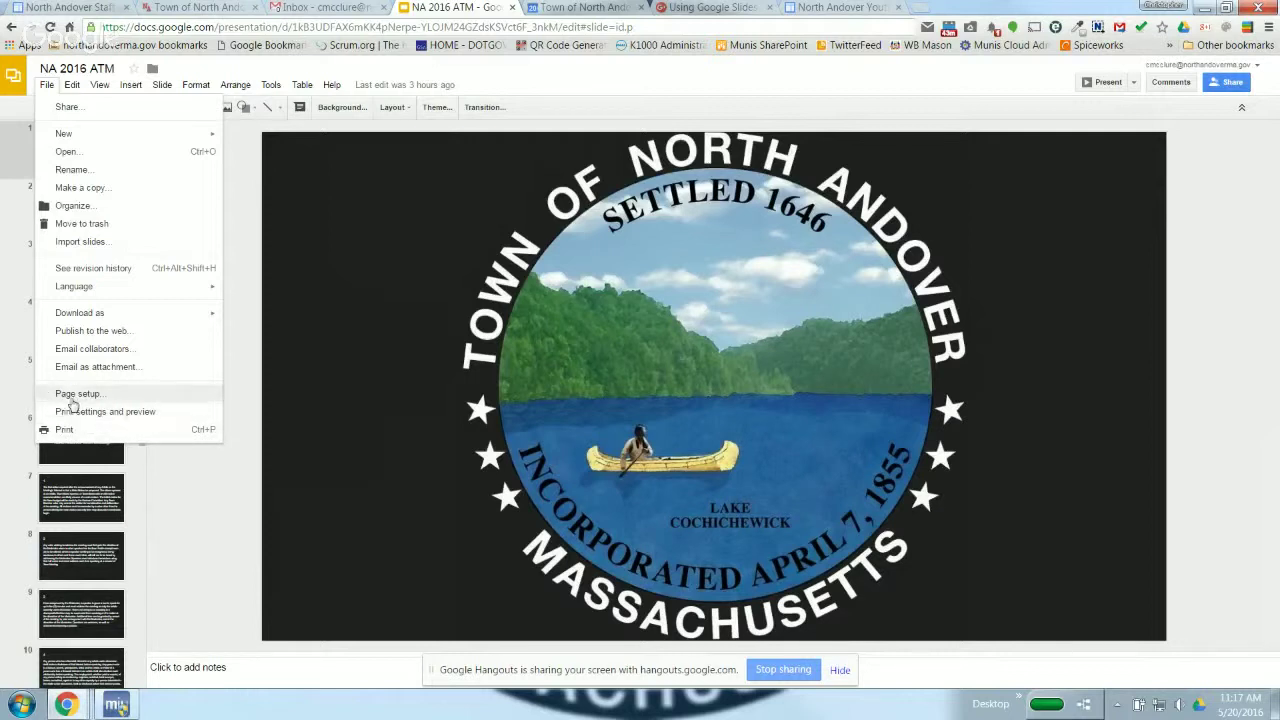
click(189, 490)
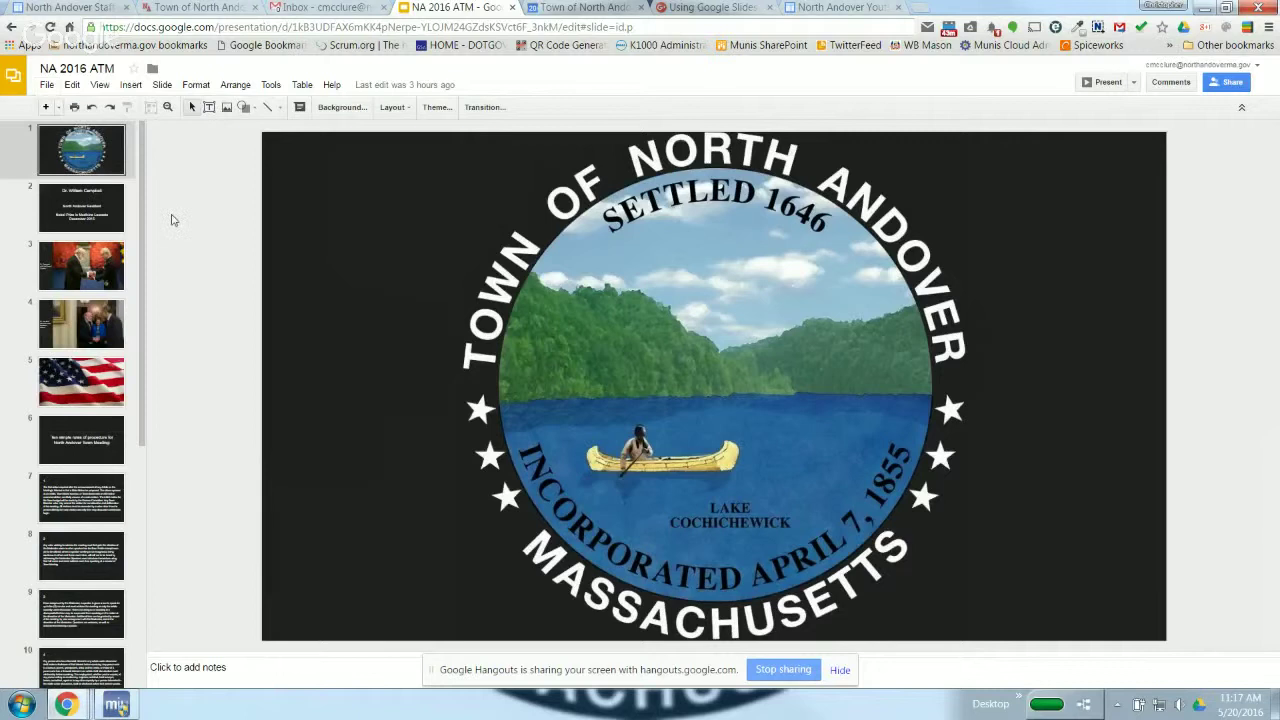
click(71, 88)
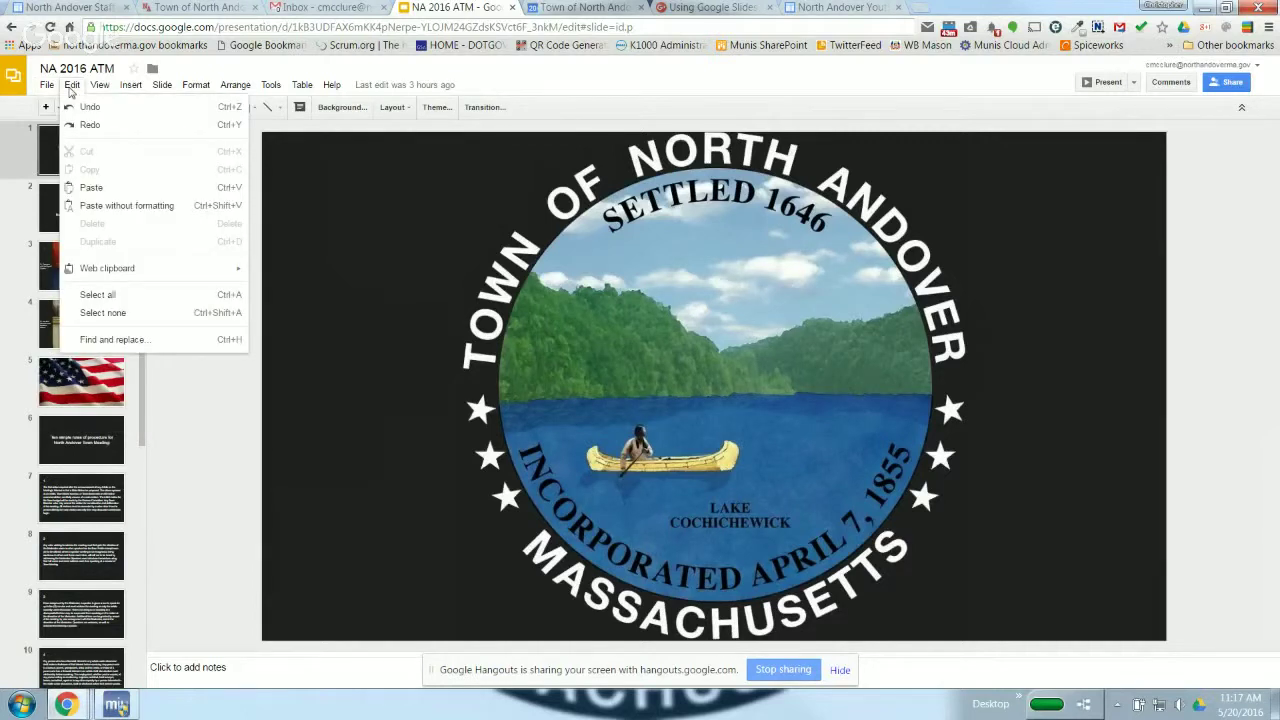
Add a blank title slide after slide 1 and look through the chart types available to insert.
mouse_move(104, 90)
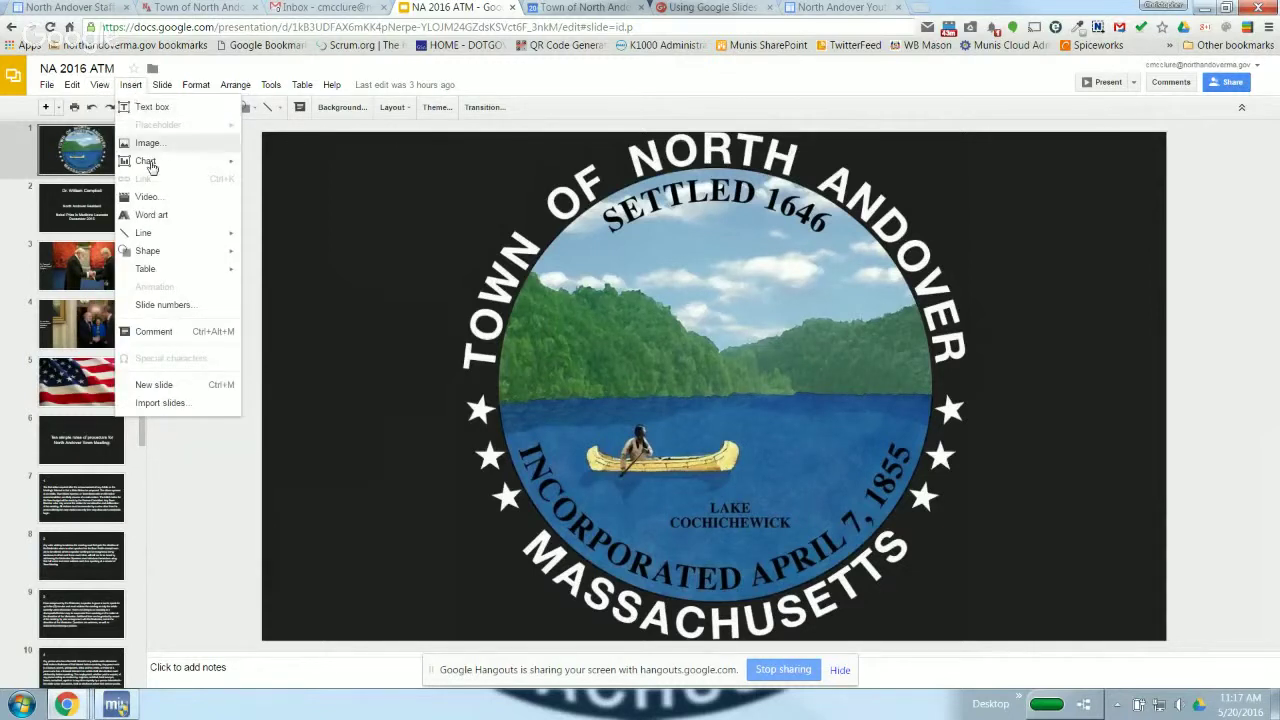
click(226, 537)
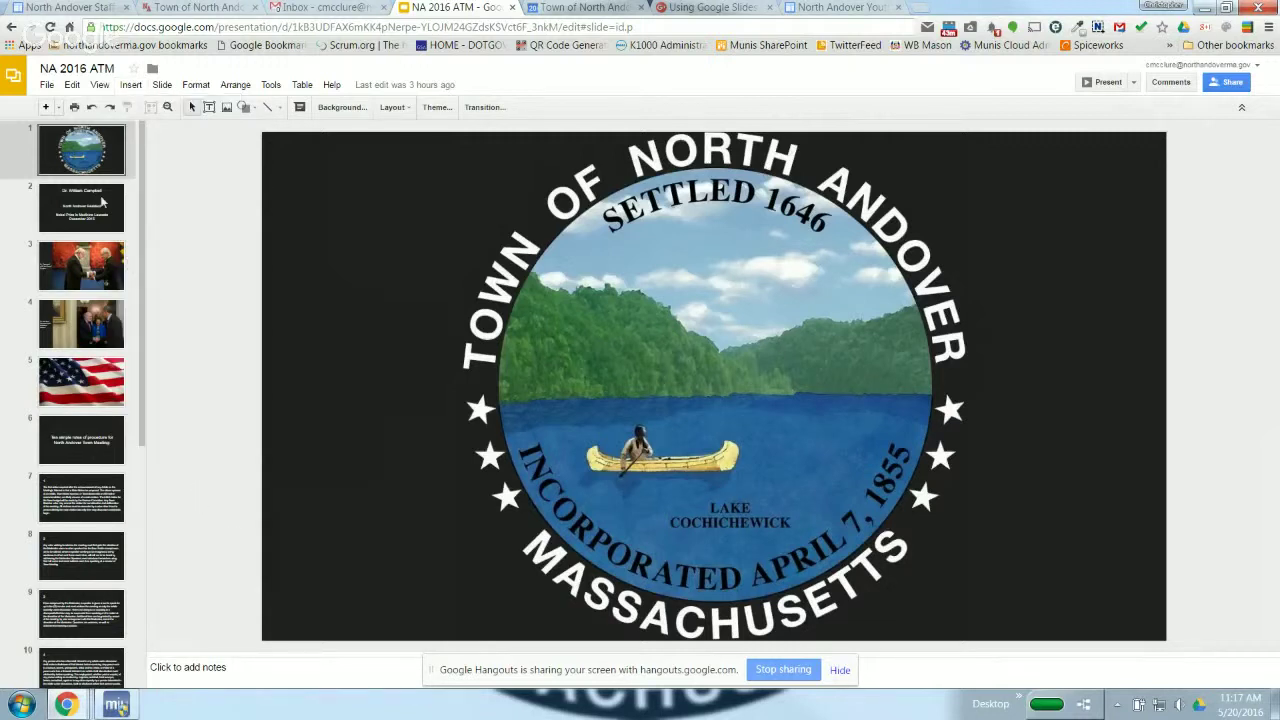
click(46, 107)
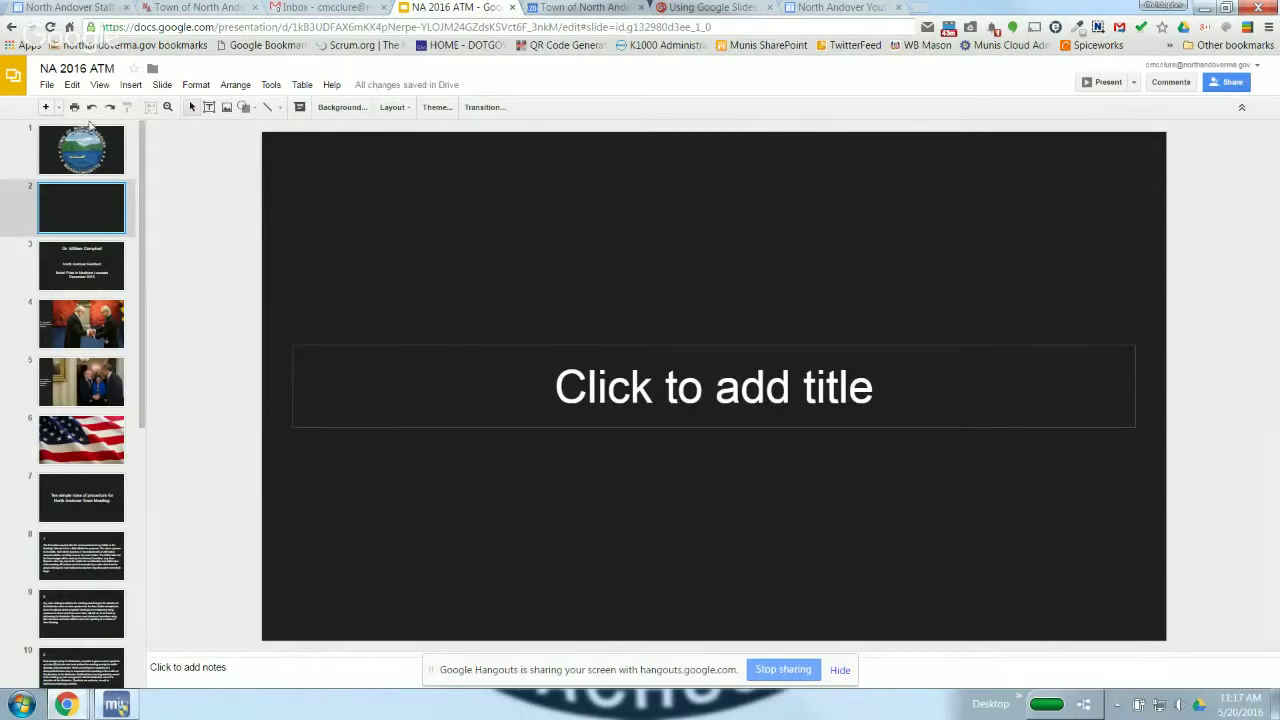
click(131, 85)
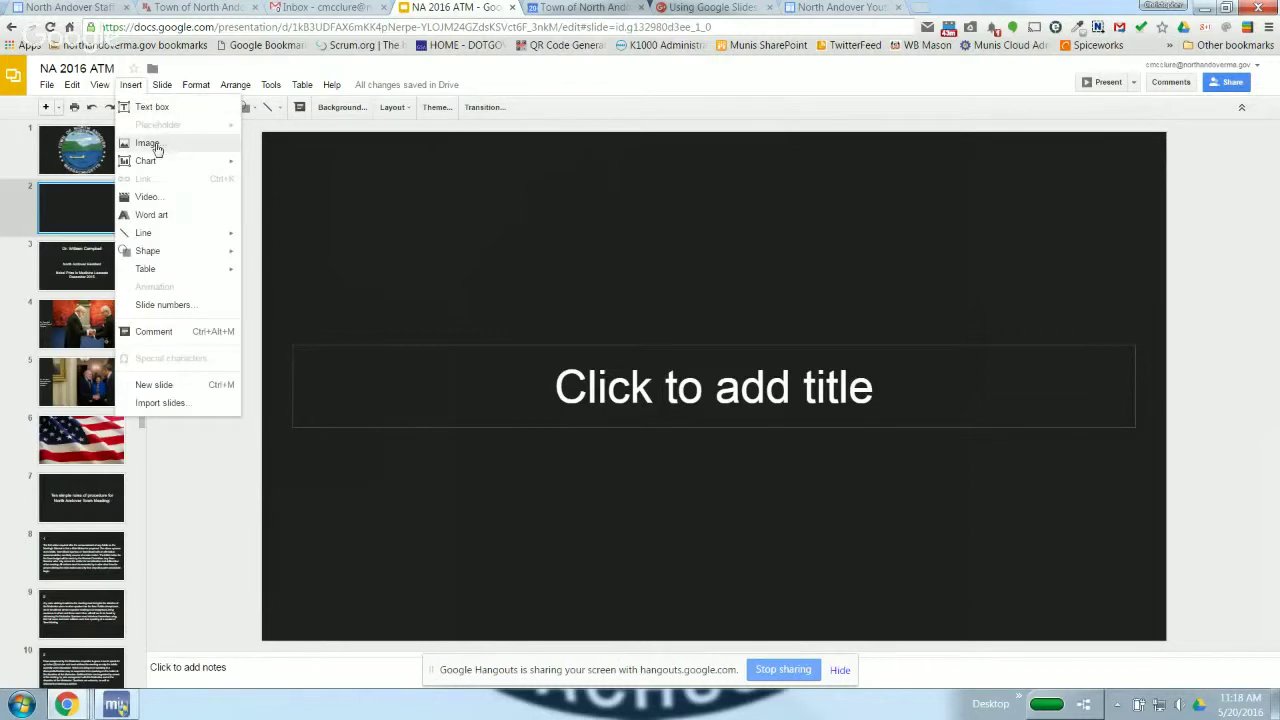
mouse_move(157, 165)
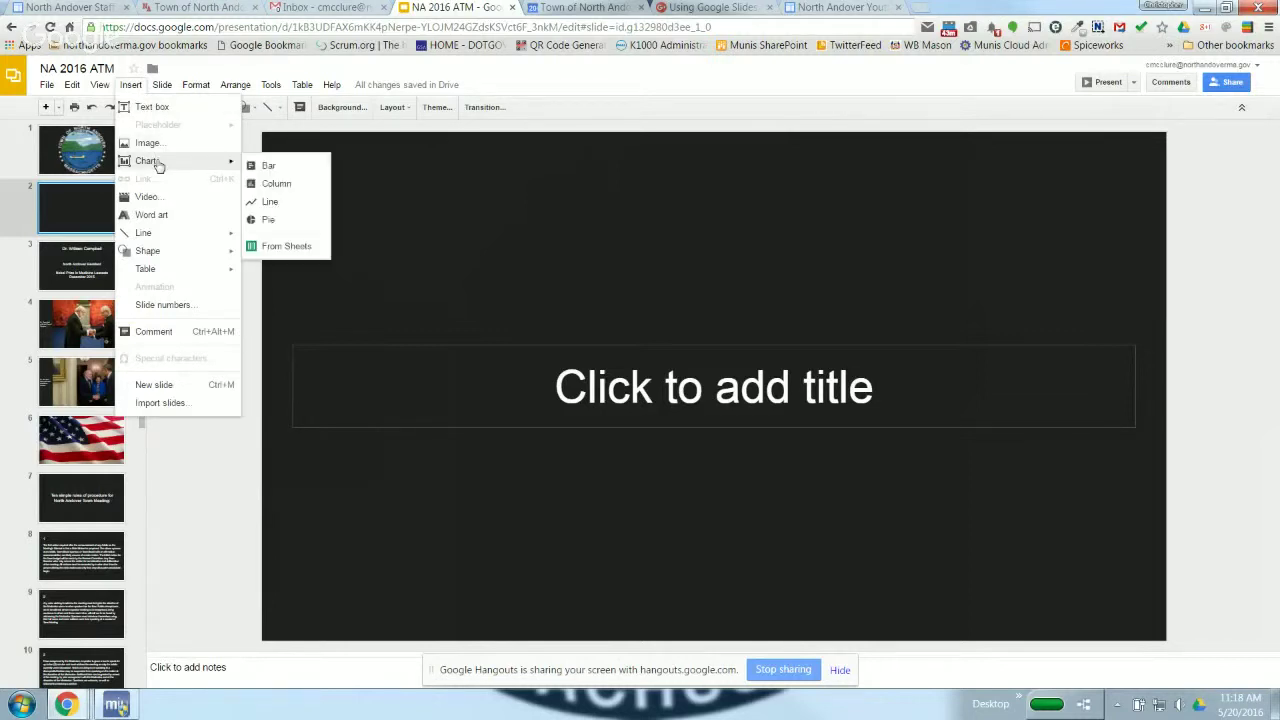
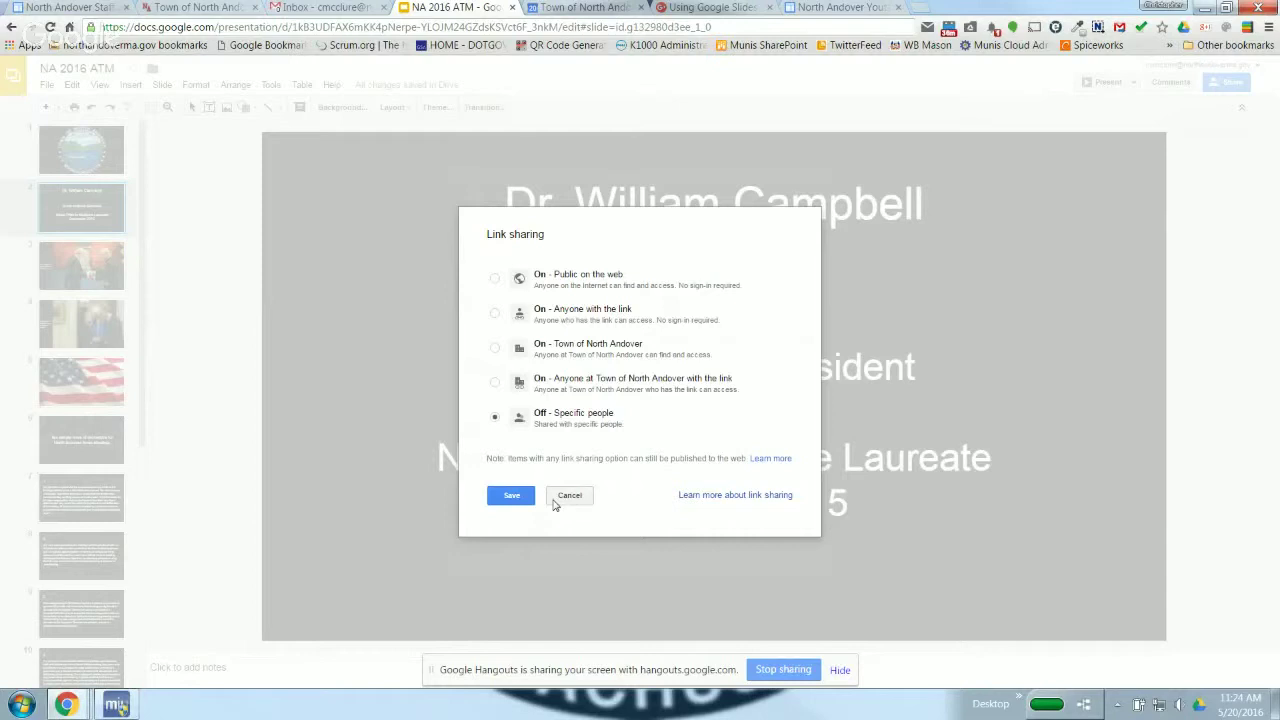
Dismiss the link sharing options without changing them and close the presentation's sharing settings.
click(555, 505)
click(497, 541)
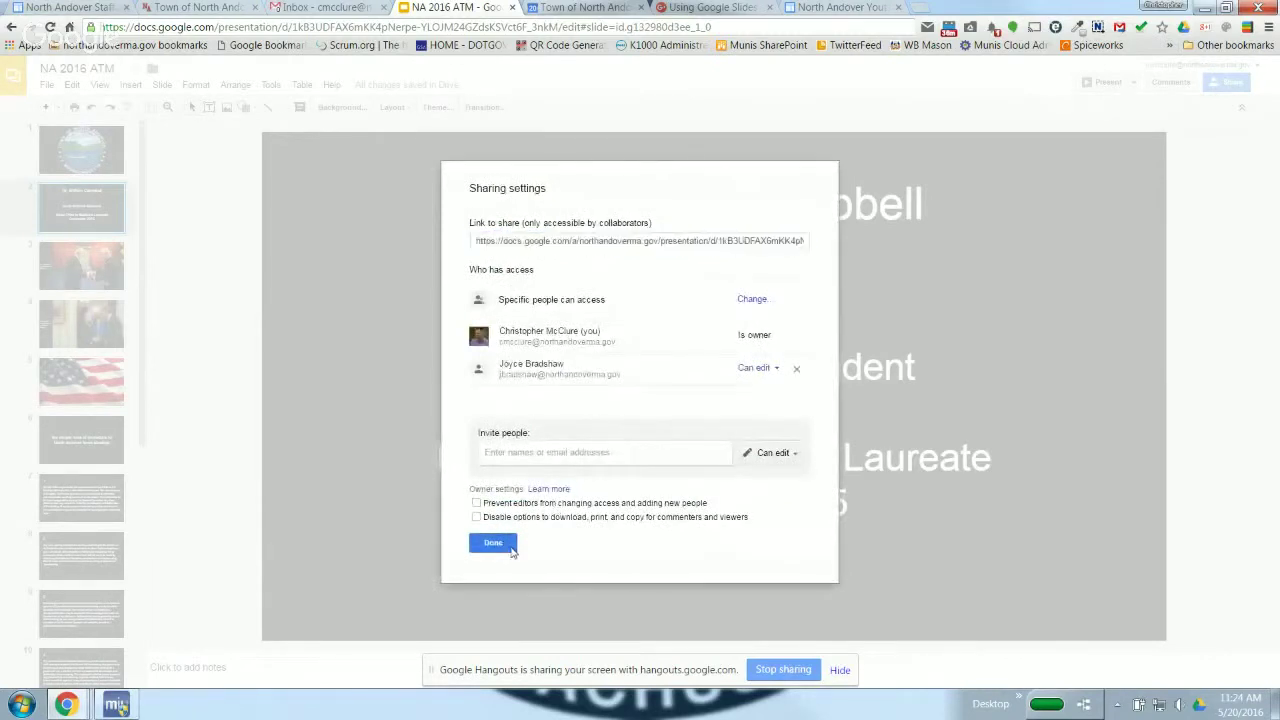
Present slide 2 in Presenter view and start a new audience Q&A session, moving the presenter window off the slide title.
click(1133, 82)
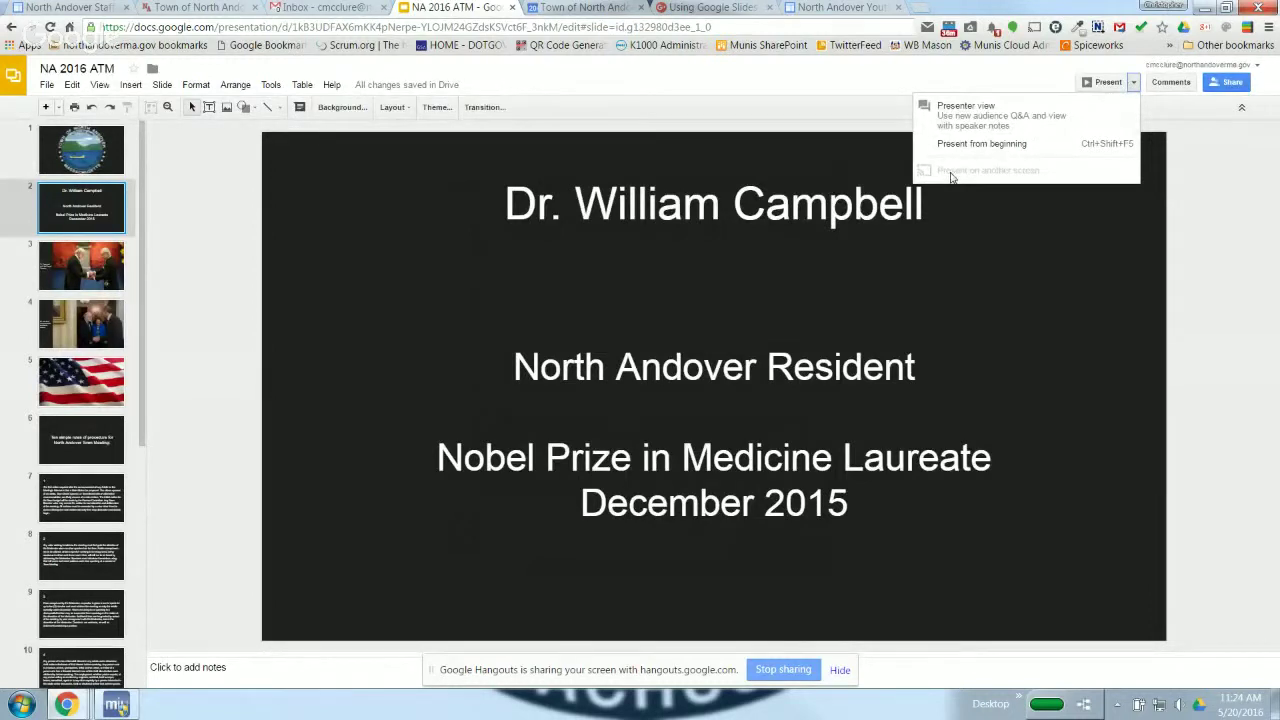
click(969, 121)
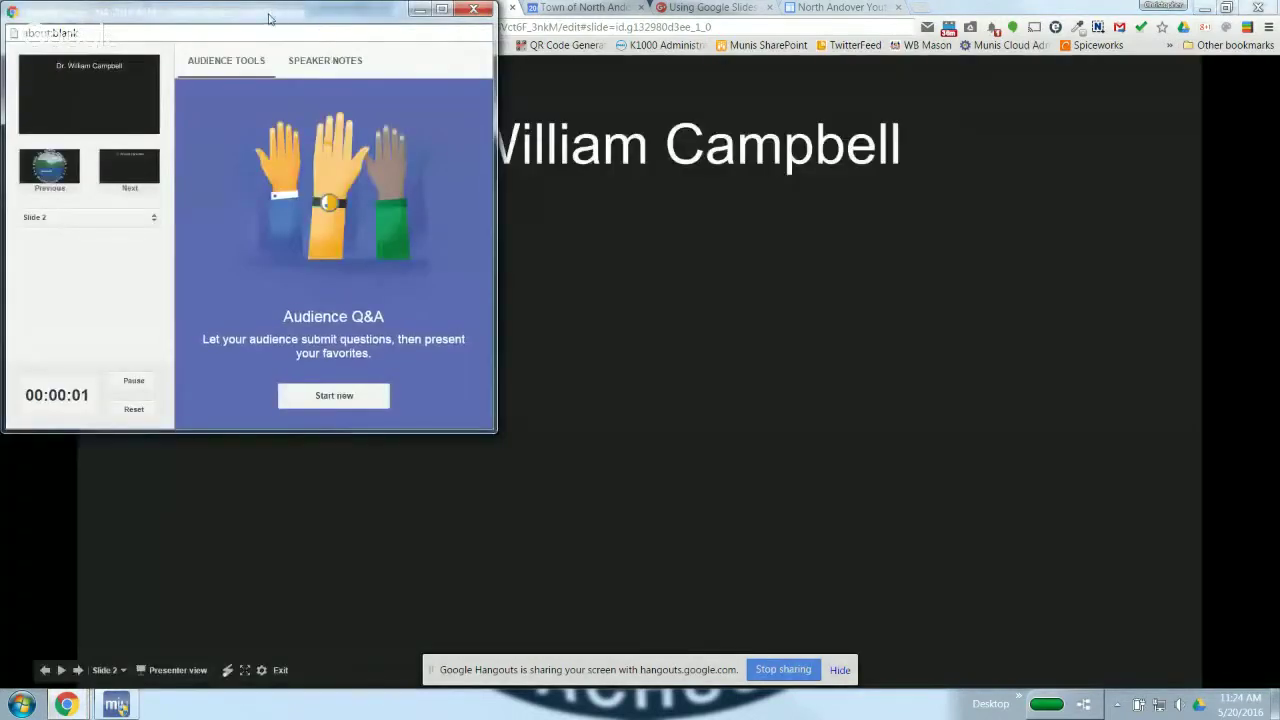
drag(266, 27, 702, 171)
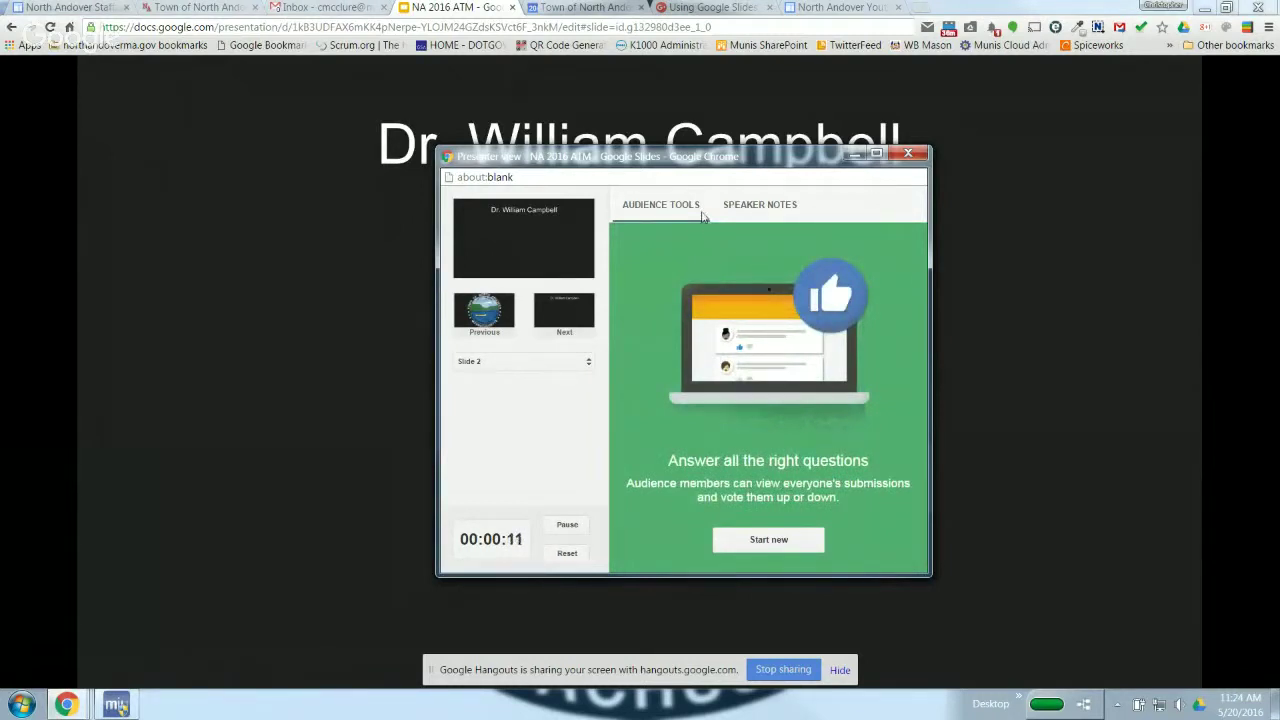
click(744, 545)
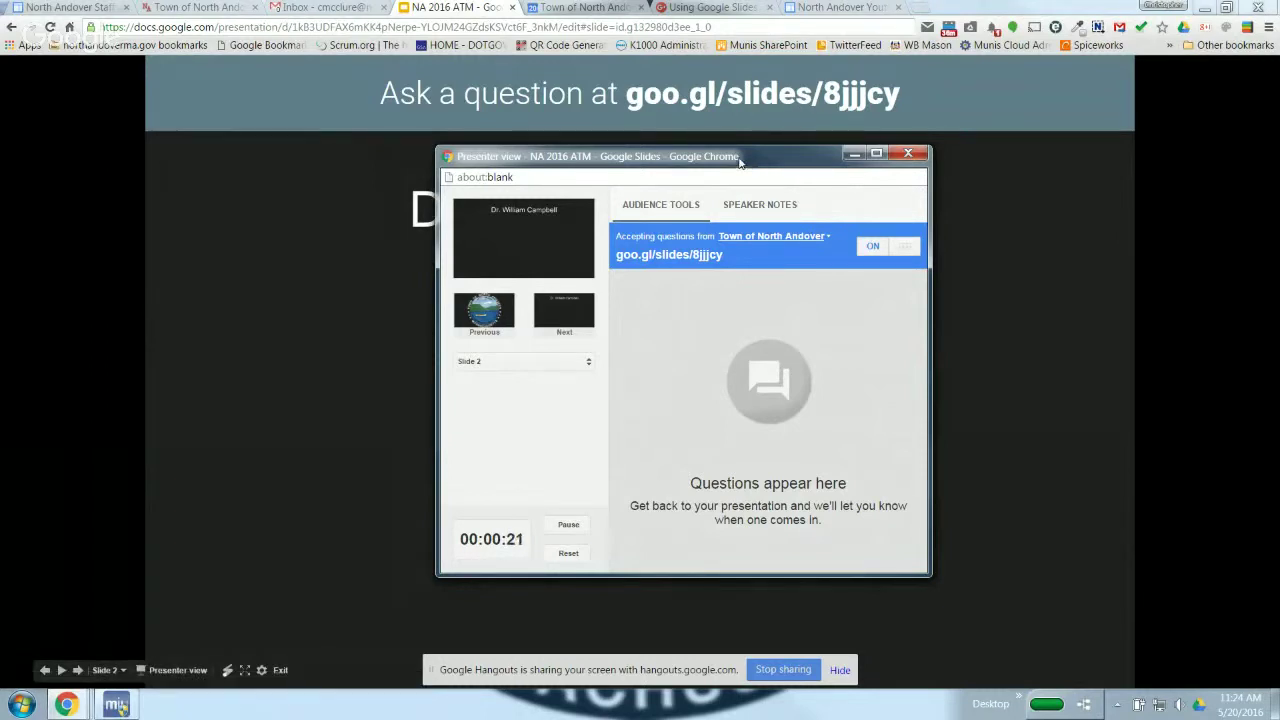
drag(755, 166, 807, 236)
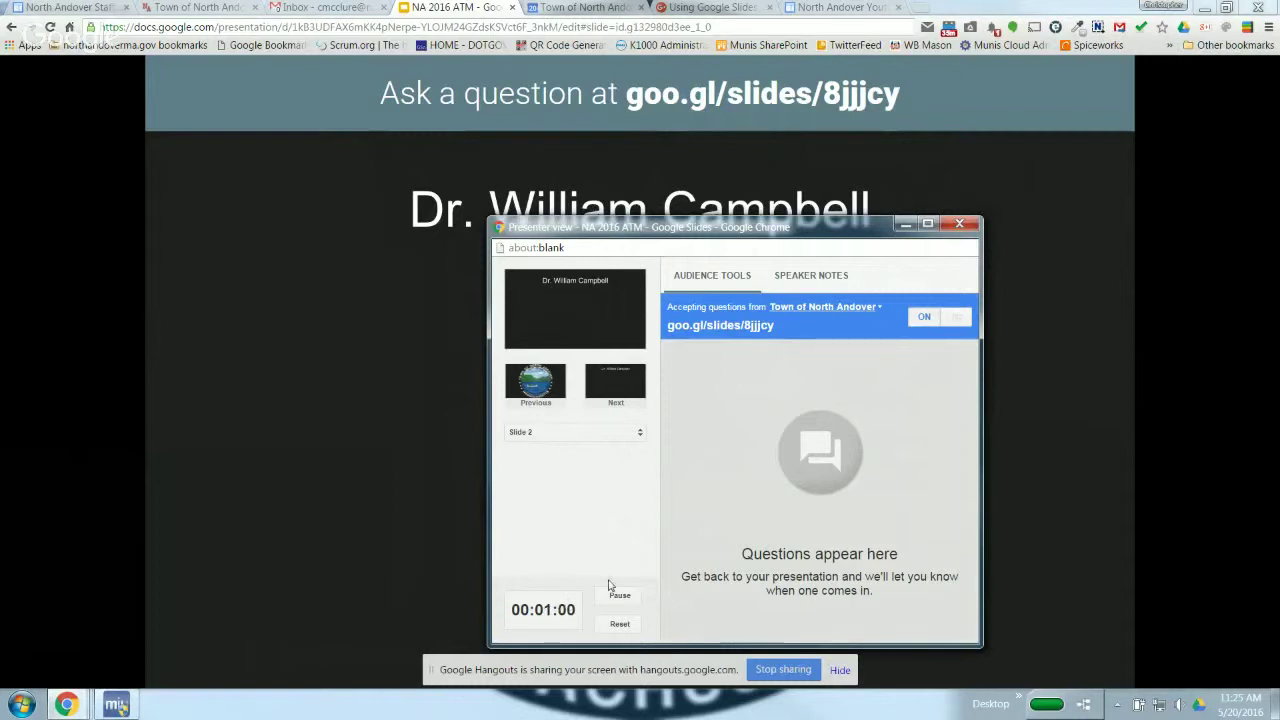
Jump the running presentation to slide 5, American Flag, and from there to slide 9 using the presenter window.
click(550, 433)
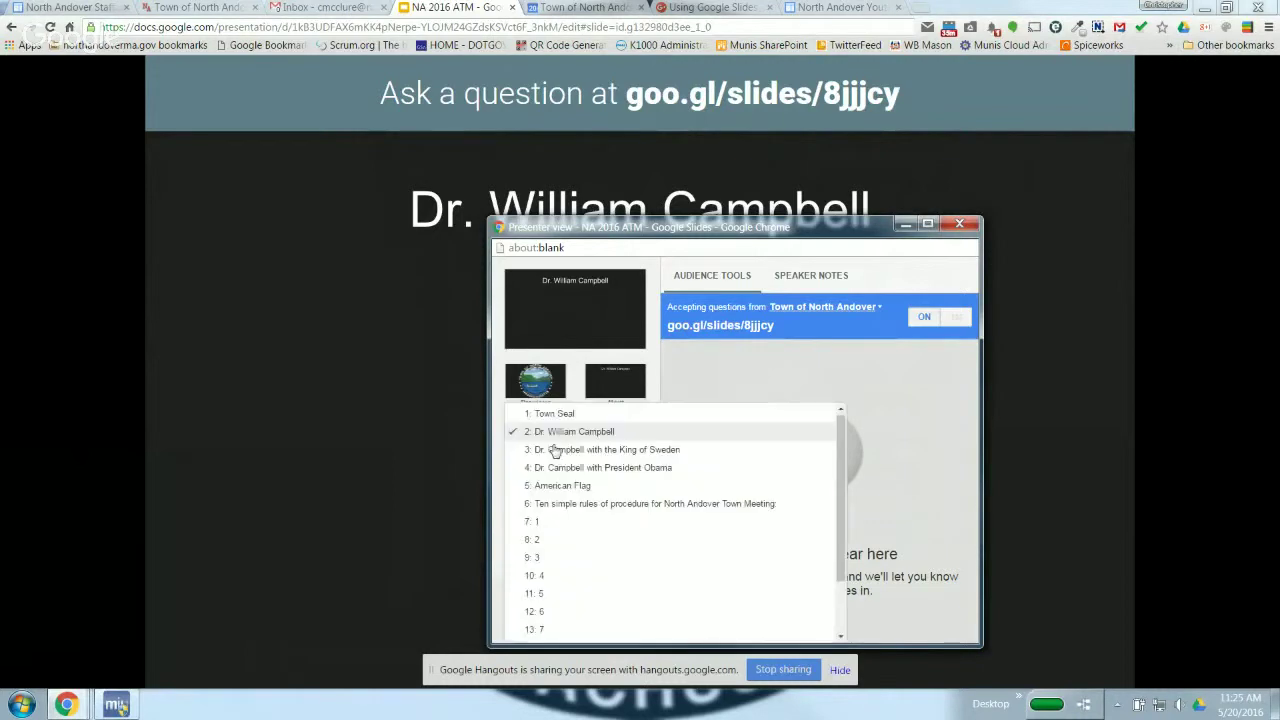
click(552, 489)
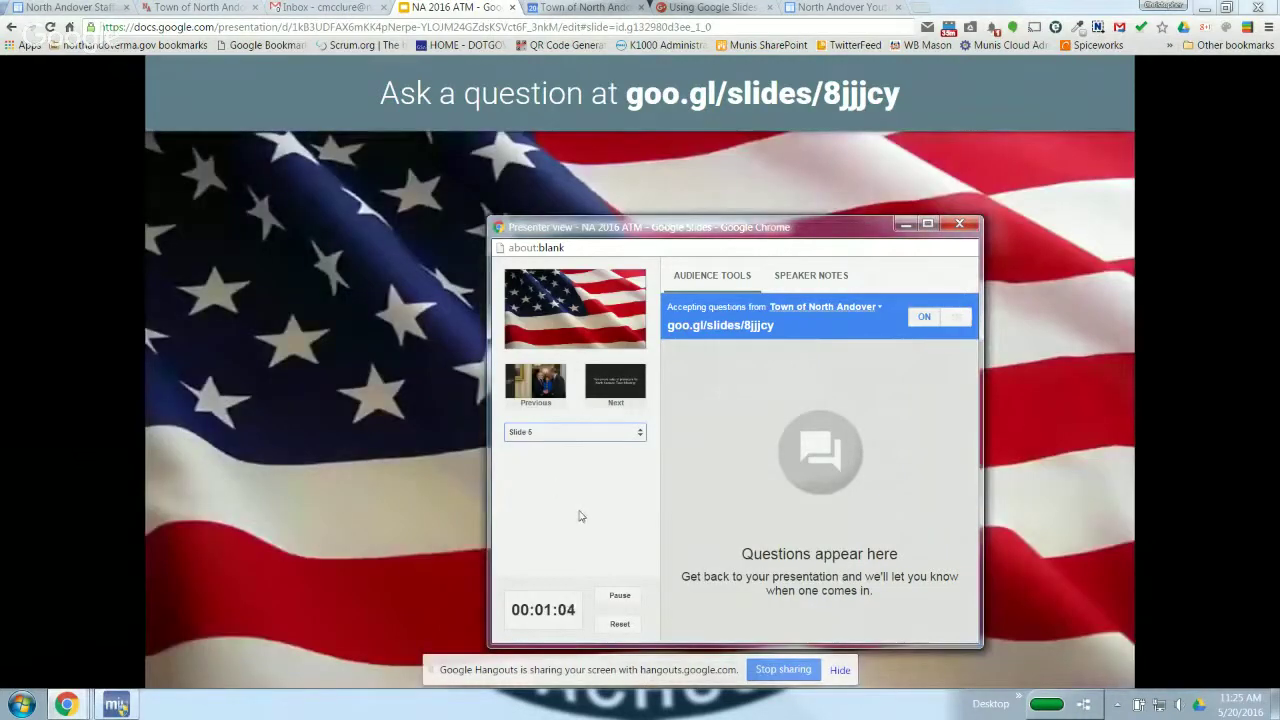
click(591, 434)
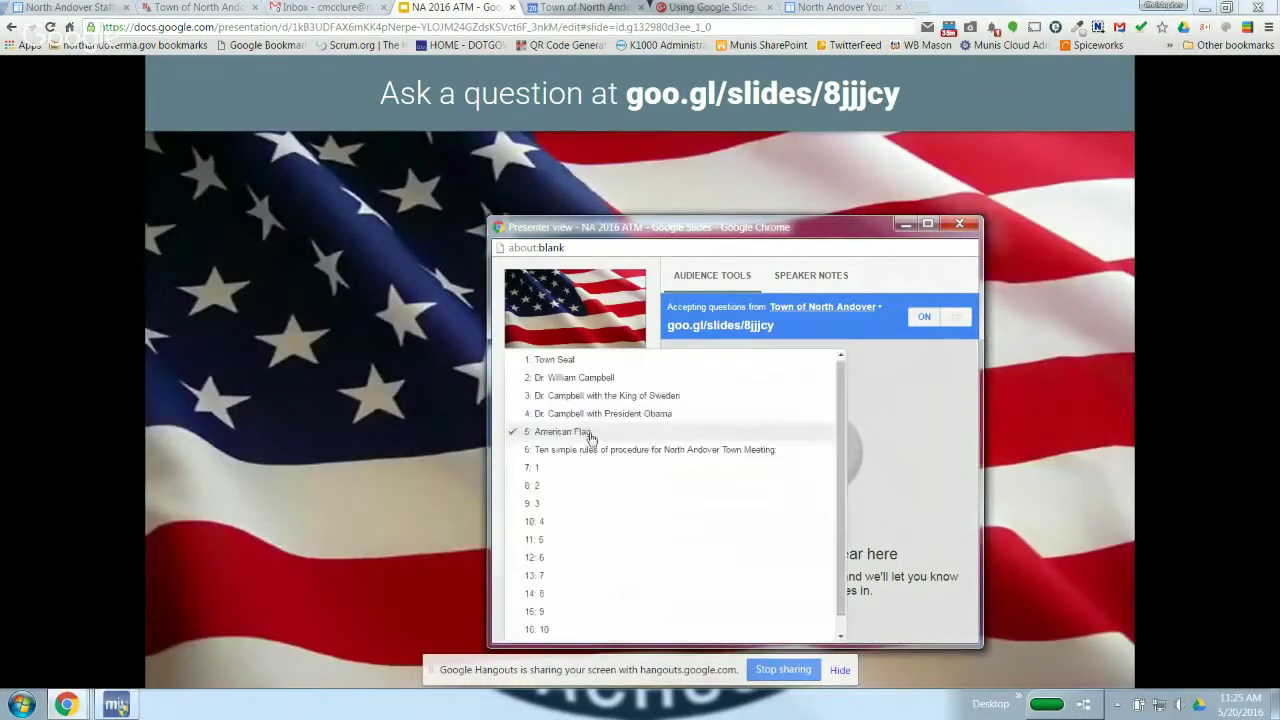
click(570, 503)
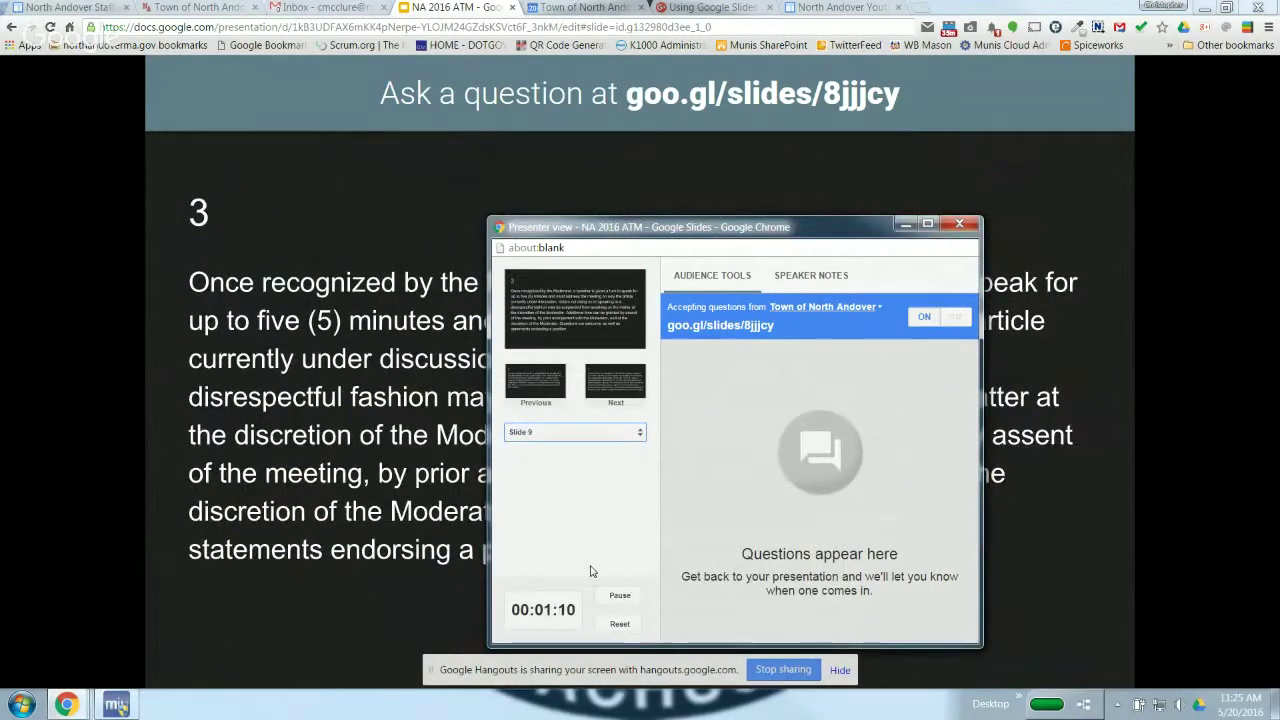
Check the speaker notes for slide 9, return to the audience tools and close the Presenter view window.
click(836, 276)
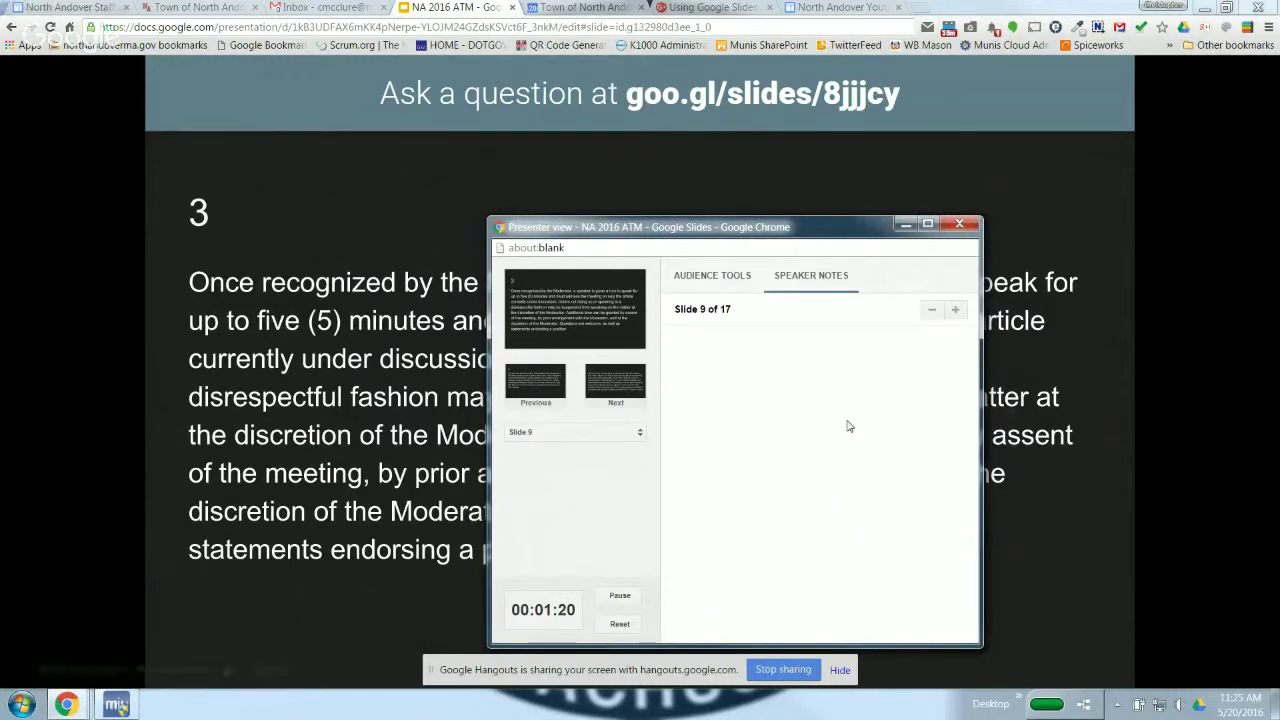
click(722, 277)
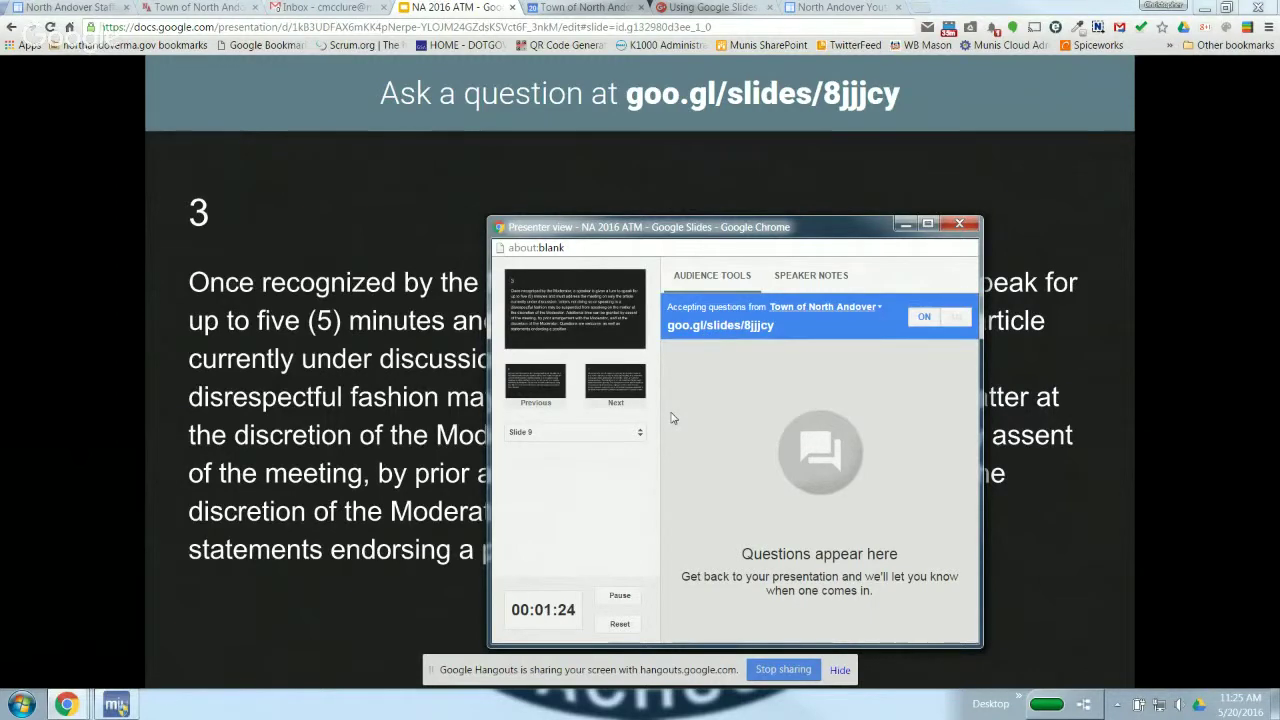
click(956, 228)
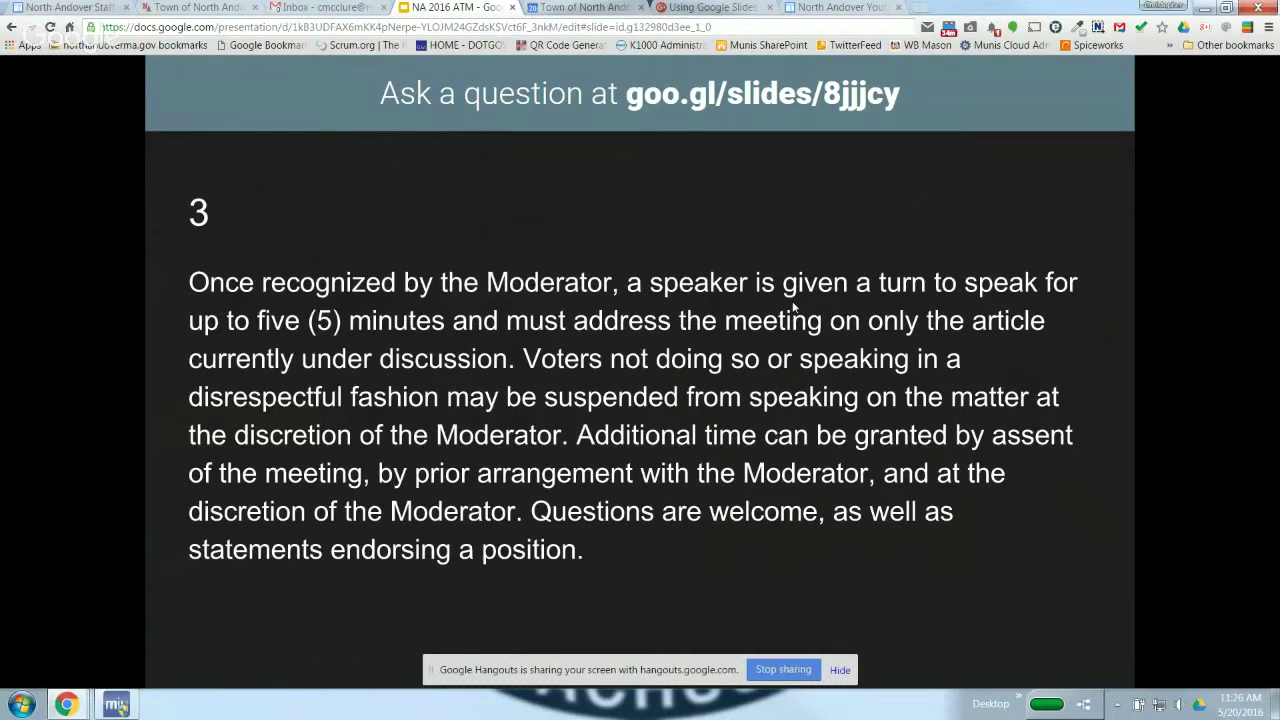
Switch to the North Andover Youth page to view its full-screen slide display.
click(857, 7)
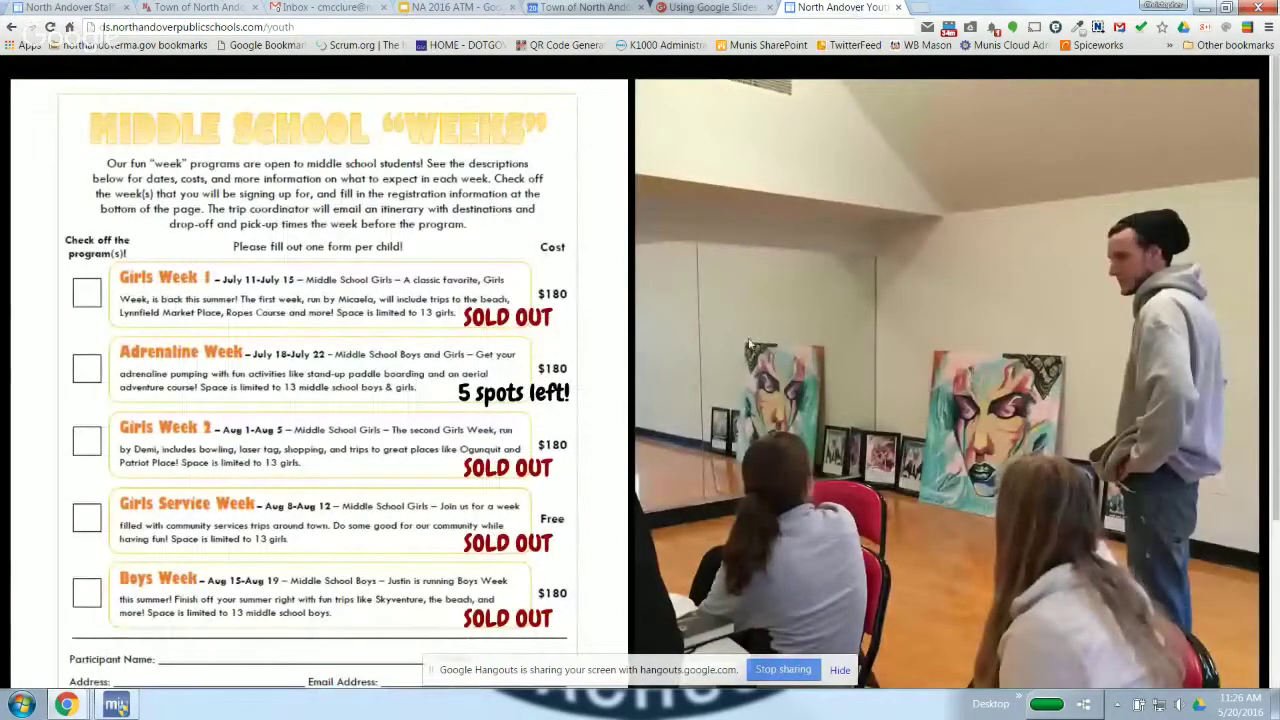